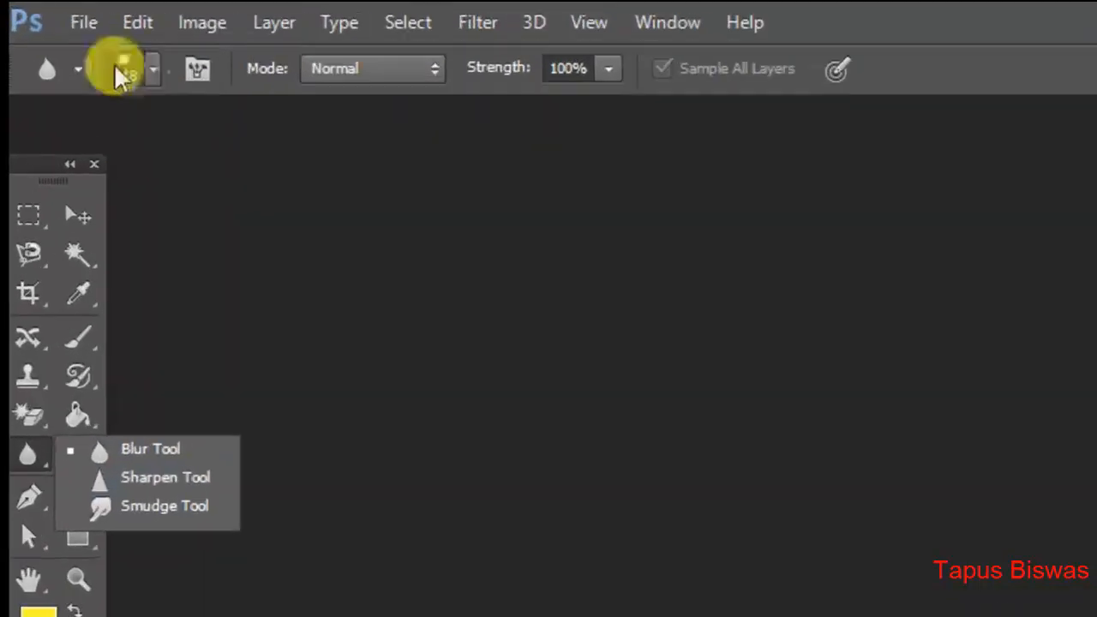
- Open the portrait of the woman in the maroon and gold saree from the girl folder inside Picture
{"action": "left_click", "coordinate": [48, 12]}
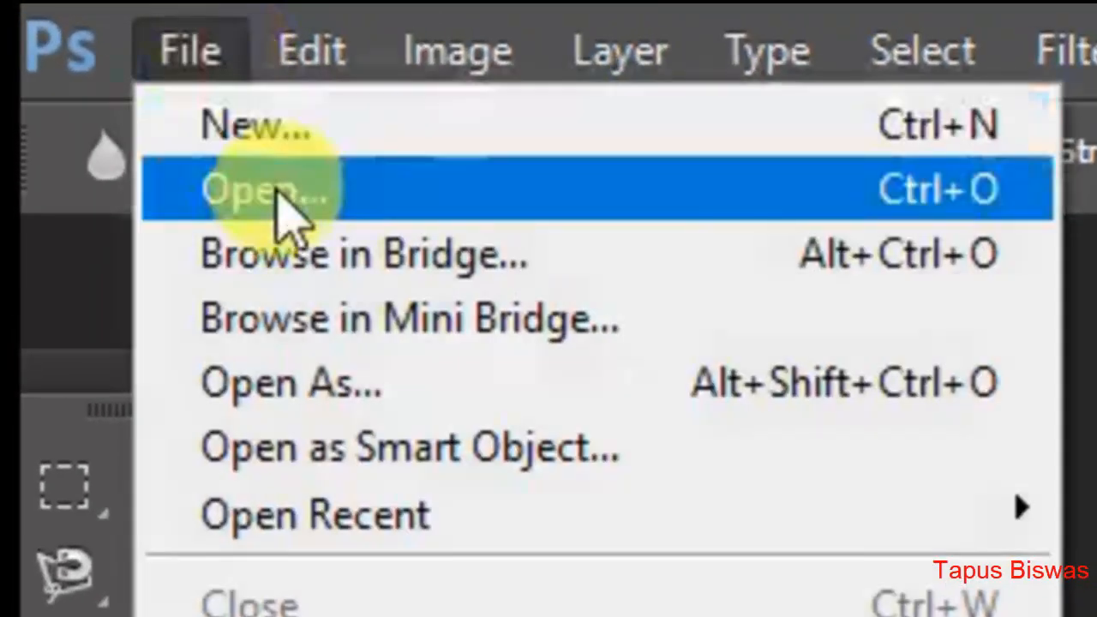
{"action": "left_click", "coordinate": [282, 206]}
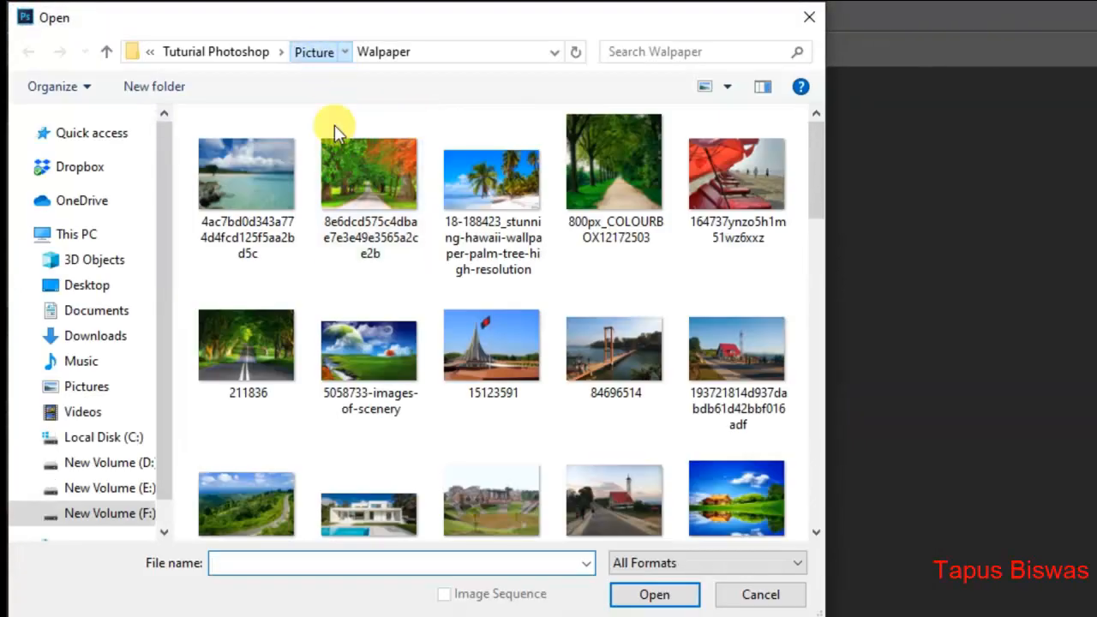
{"action": "left_click", "coordinate": [315, 53]}
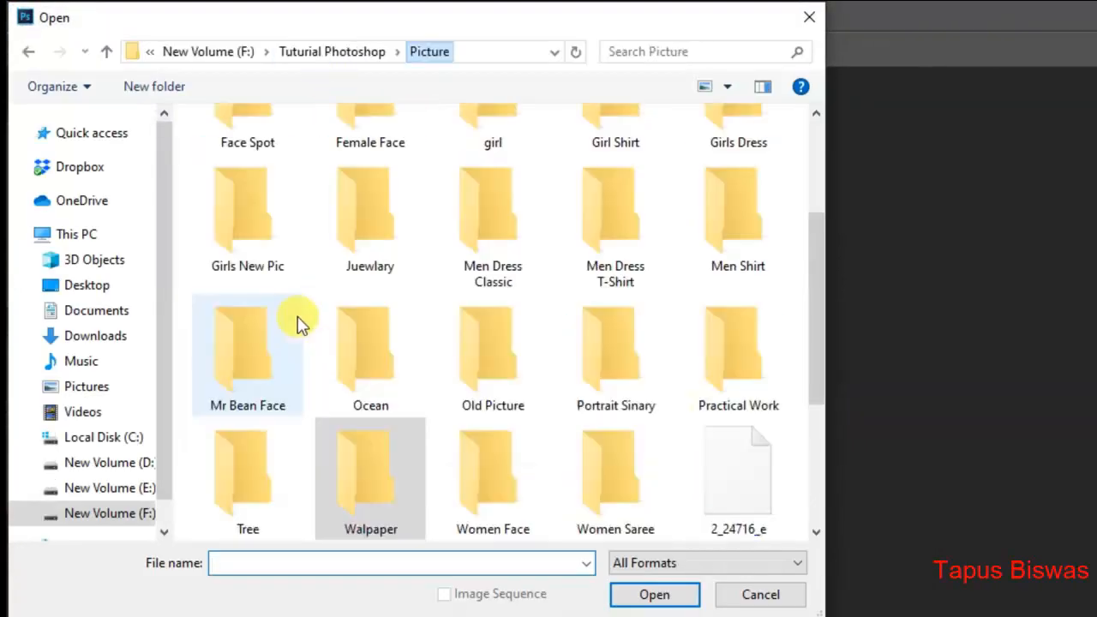
{"action": "left_click_drag", "start_coordinate": [818, 274], "coordinate": [823, 199]}
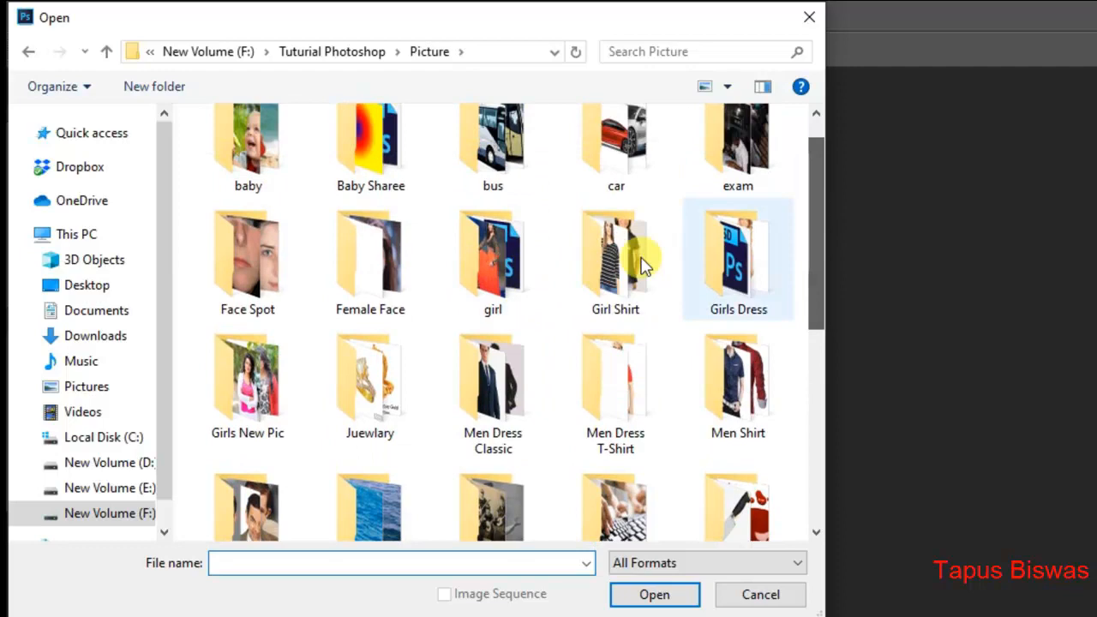
{"action": "double_click", "coordinate": [544, 268]}
{"action": "double_click", "coordinate": [366, 494]}
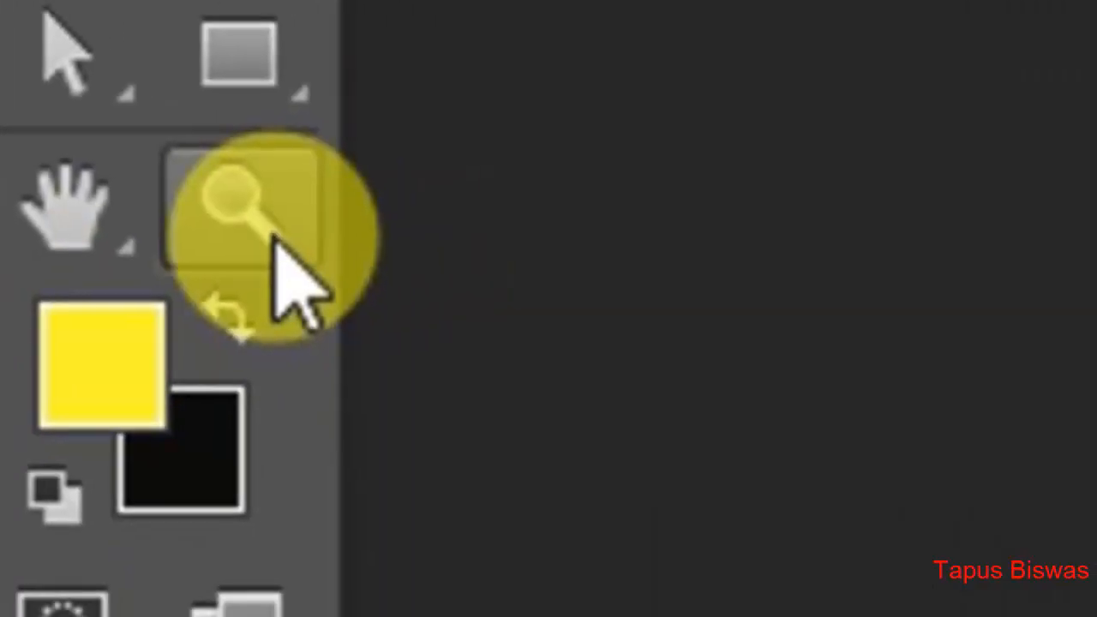
- Activate the Sharpen Tool with the portrait's necklace area in close view
{"action": "left_click", "coordinate": [274, 238]}
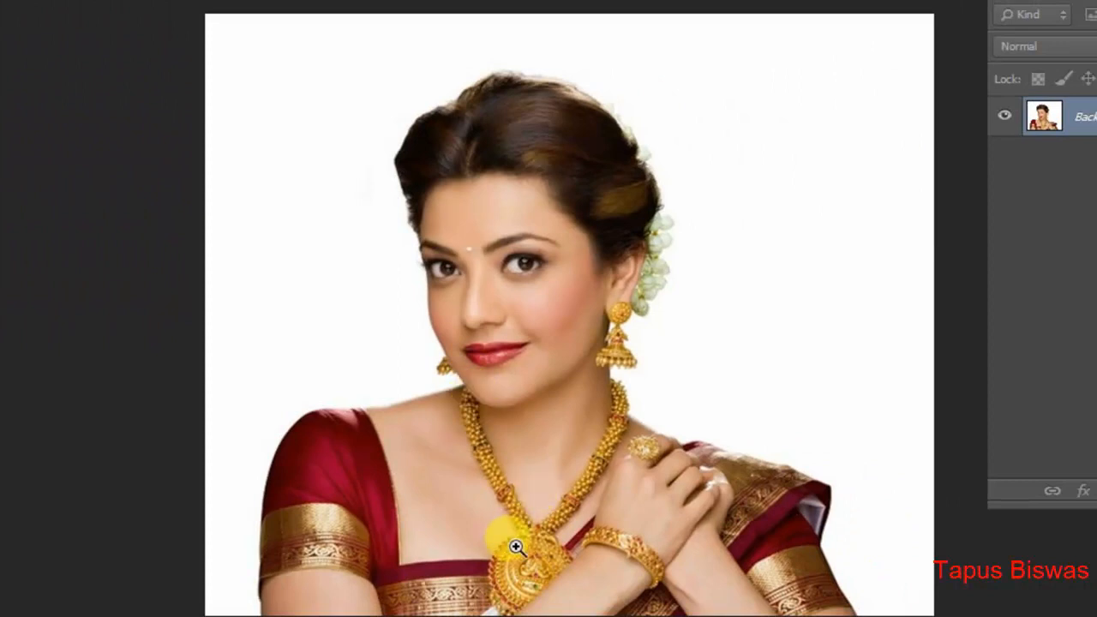
{"action": "left_click", "coordinate": [517, 441]}
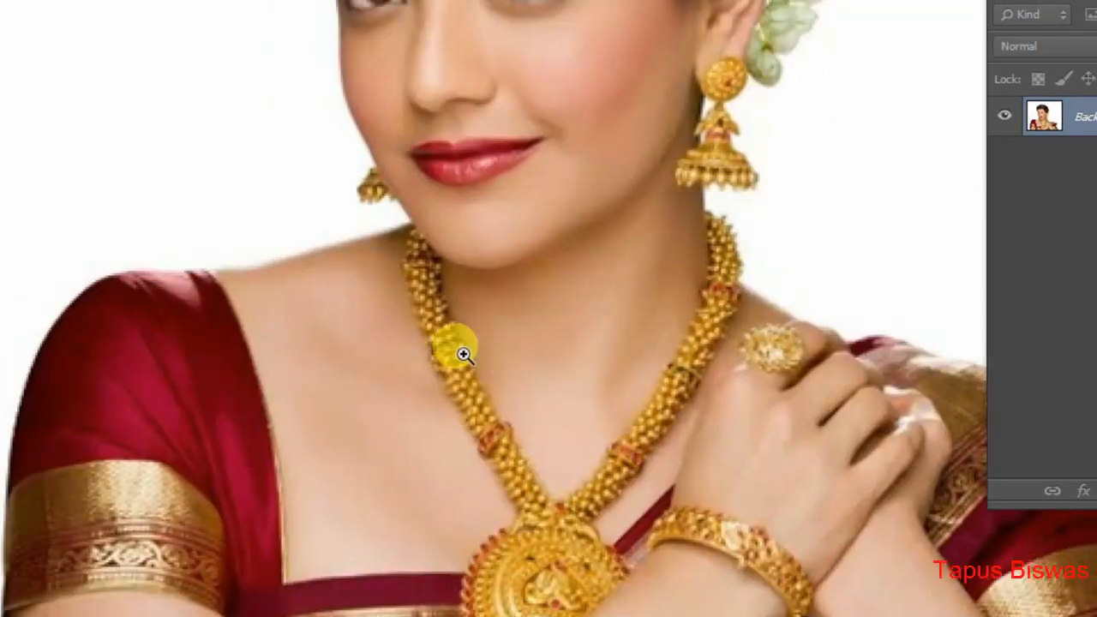
{"action": "left_click", "coordinate": [508, 428]}
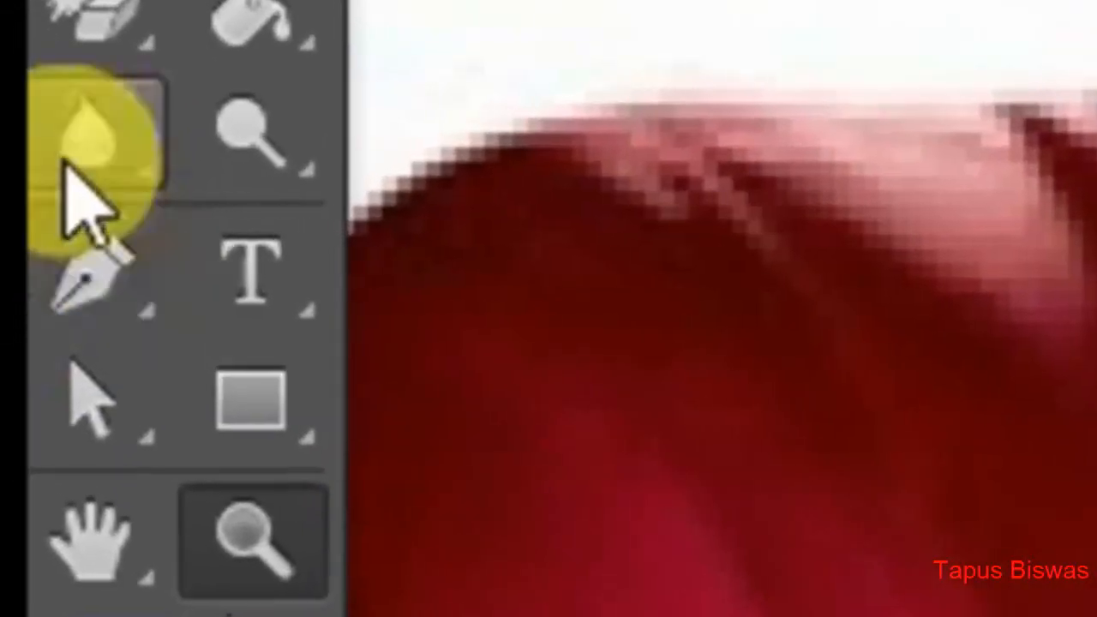
{"action": "left_click", "coordinate": [68, 120]}
{"action": "right_click", "coordinate": [69, 120]}
{"action": "left_click", "coordinate": [533, 220]}
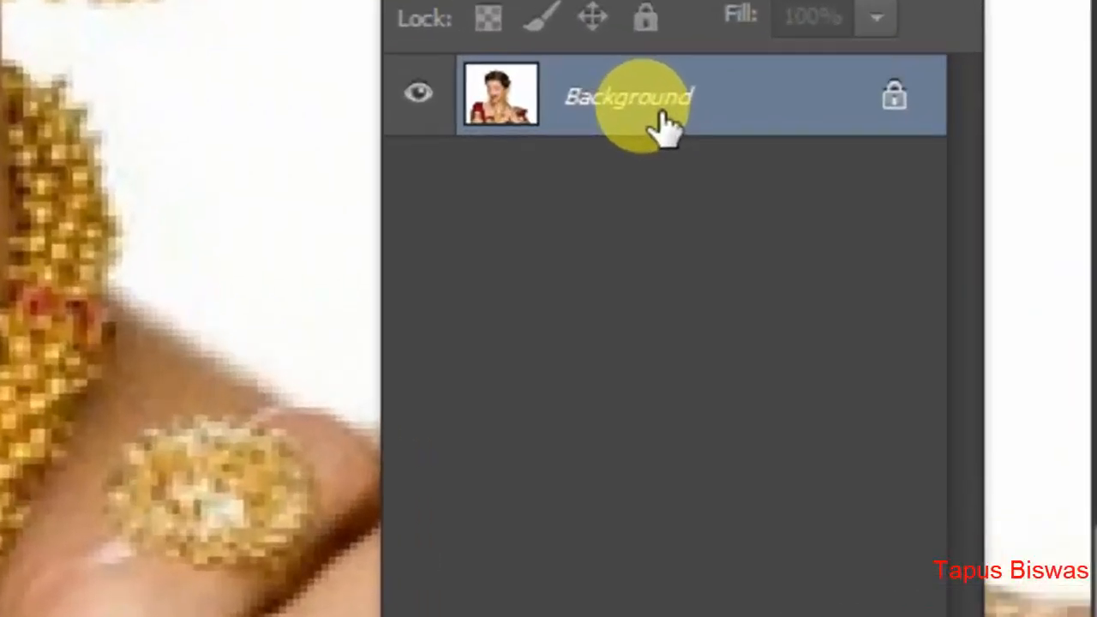
- Duplicate the Background layer under its default name and hide the original Background layer
{"action": "right_click", "coordinate": [1044, 119]}
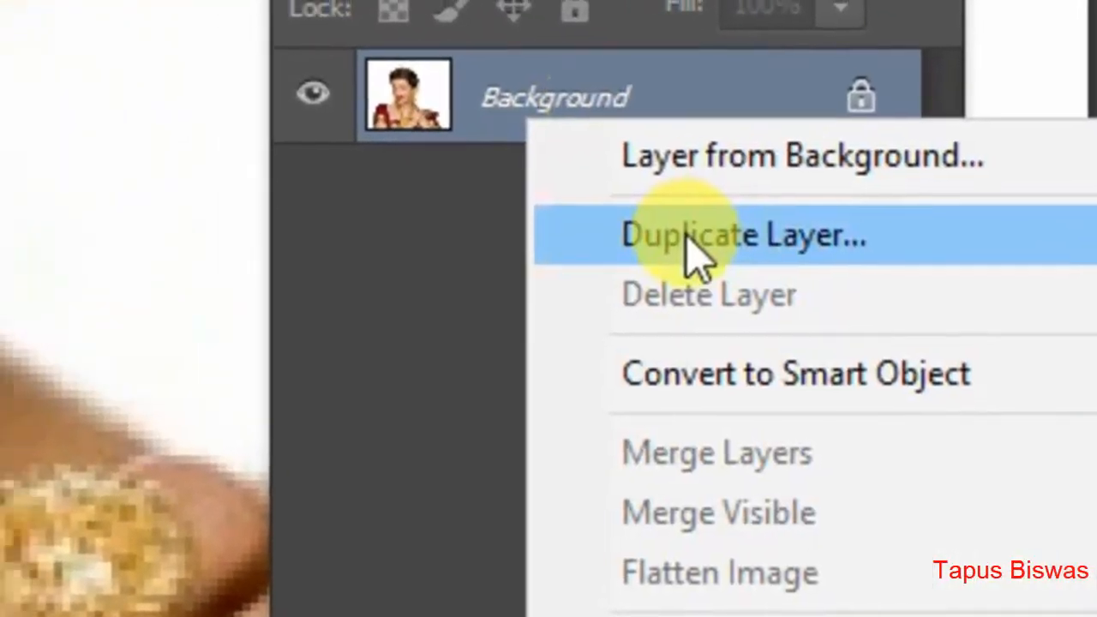
{"action": "left_click", "coordinate": [652, 240]}
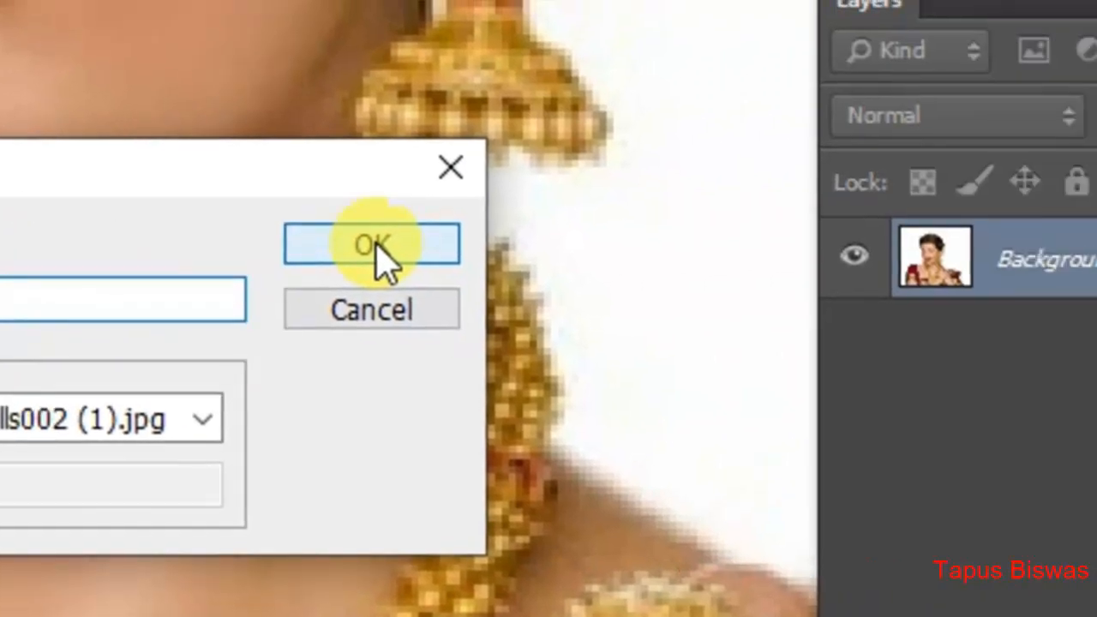
{"action": "left_click", "coordinate": [375, 246]}
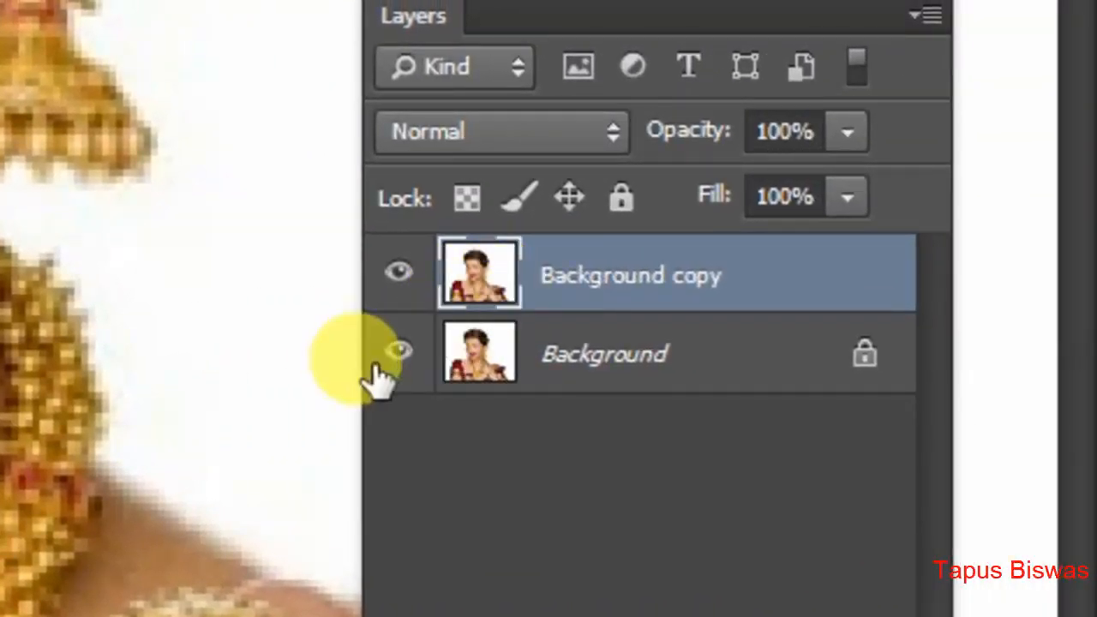
{"action": "left_click", "coordinate": [854, 338]}
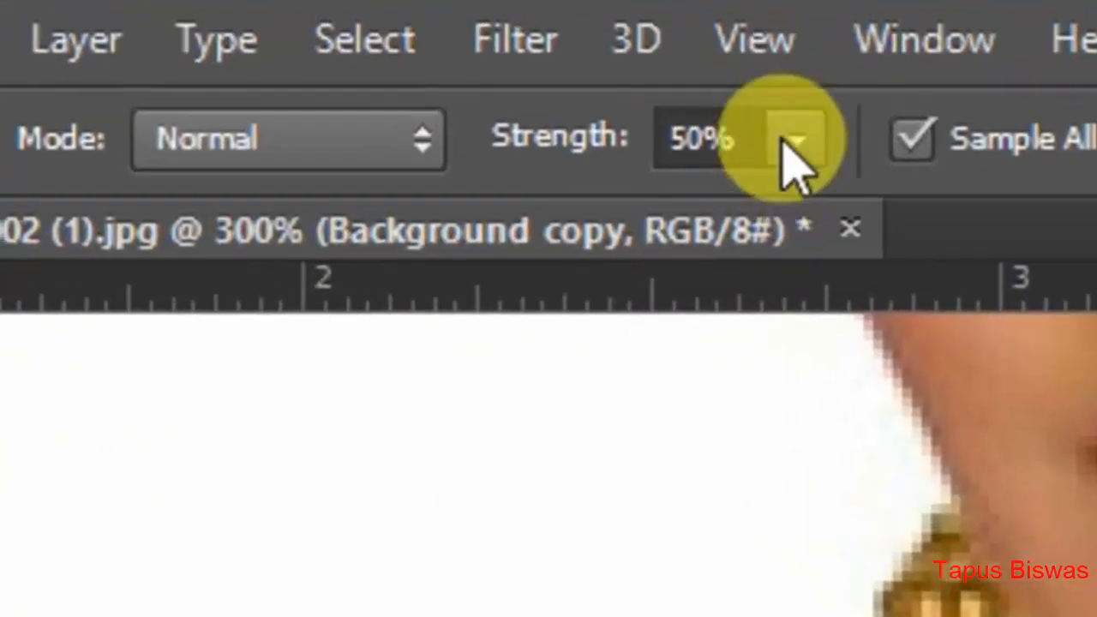
- Set the Sharpen Tool's strength to 100%
{"action": "left_click", "coordinate": [790, 142]}
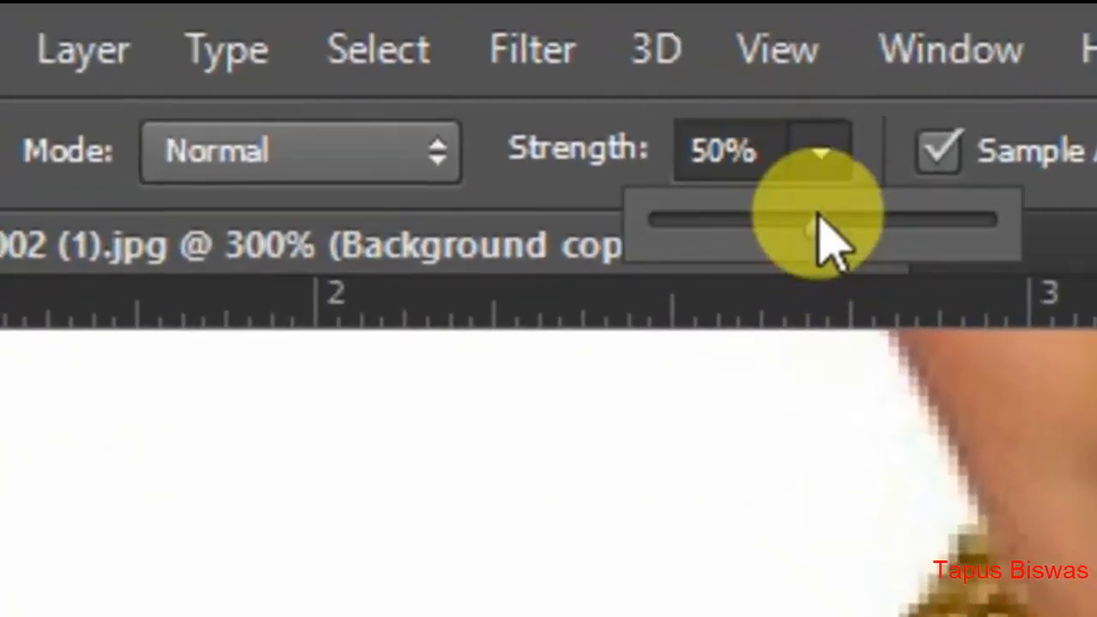
{"action": "left_click_drag", "start_coordinate": [817, 225], "coordinate": [1068, 227]}
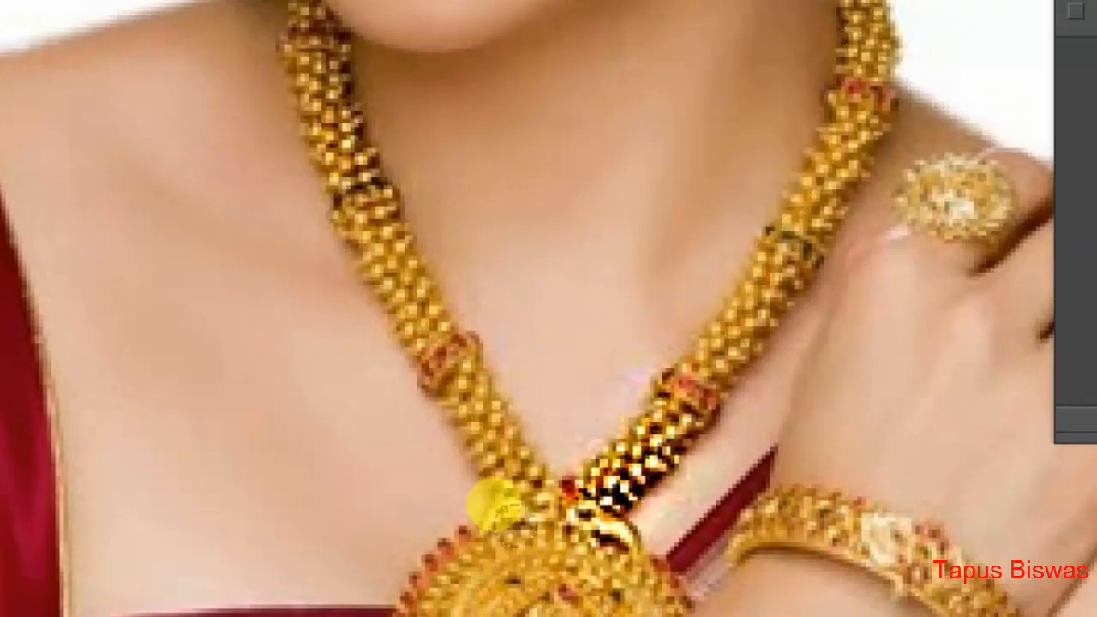
- Sharpen the woman's eyebrows and eyes on the Background copy layer
{"action": "scroll", "coordinate": [225, 321], "scroll_direction": "up", "scroll_amount": 3}
{"action": "scroll", "coordinate": [232, 283], "scroll_direction": "up", "scroll_amount": 3}
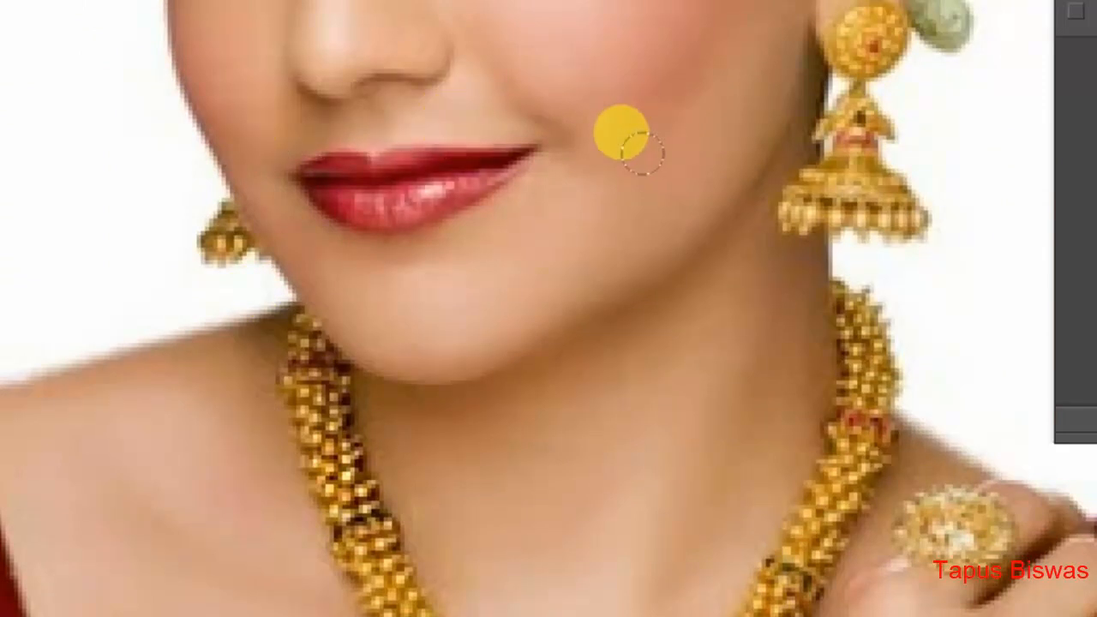
{"action": "scroll", "coordinate": [642, 154], "scroll_direction": "up", "scroll_amount": 3}
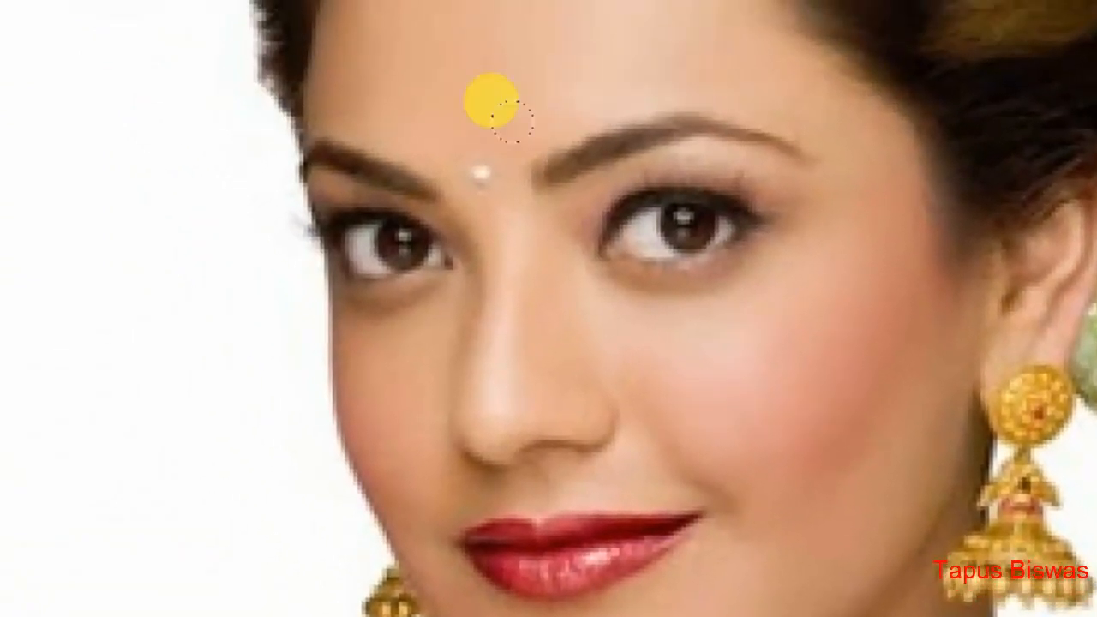
{"action": "mouse_move", "coordinate": [310, 114]}
{"action": "left_mouse_down"}
{"action": "mouse_move", "coordinate": [314, 88]}
{"action": "mouse_move", "coordinate": [400, 165]}
{"action": "mouse_move", "coordinate": [313, 79]}
{"action": "mouse_move", "coordinate": [341, 118]}
{"action": "left_mouse_up"}
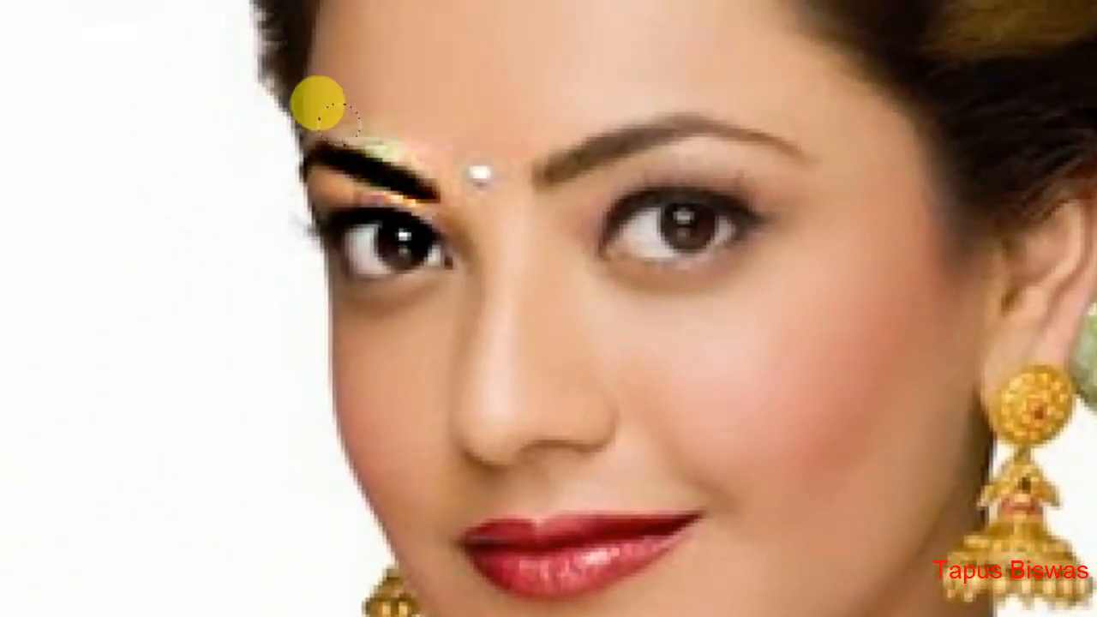
{"action": "left_click_drag", "start_coordinate": [684, 210], "coordinate": [478, 262]}
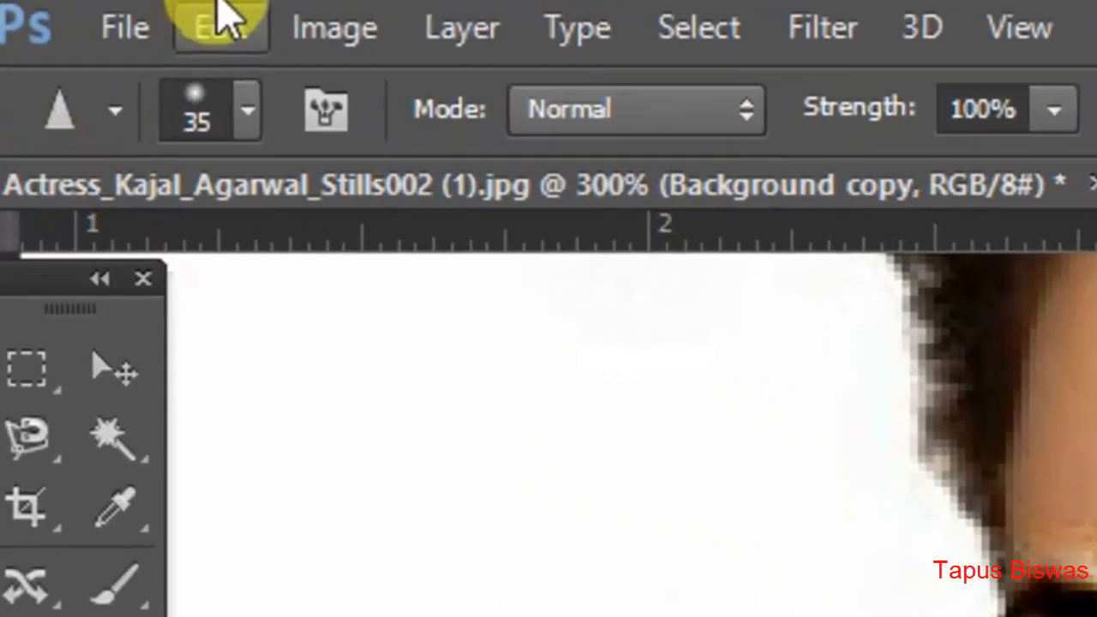
- Step backward three times to undo the latest sharpening strokes
{"action": "left_click", "coordinate": [225, 22]}
{"action": "left_click", "coordinate": [420, 154]}
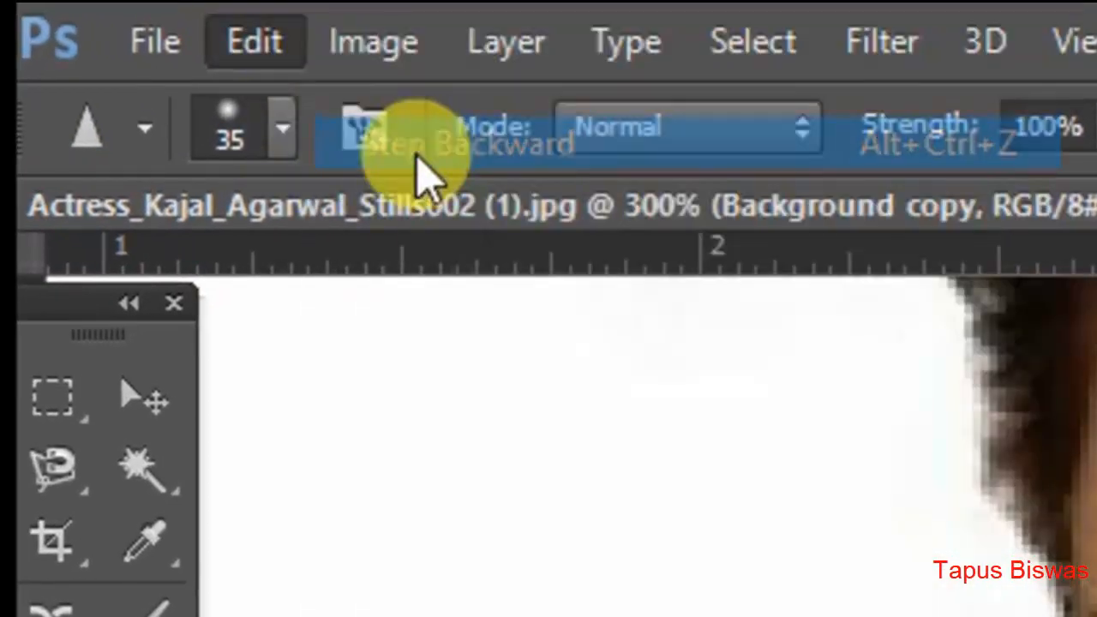
{"action": "left_click", "coordinate": [256, 47]}
{"action": "left_click", "coordinate": [388, 144]}
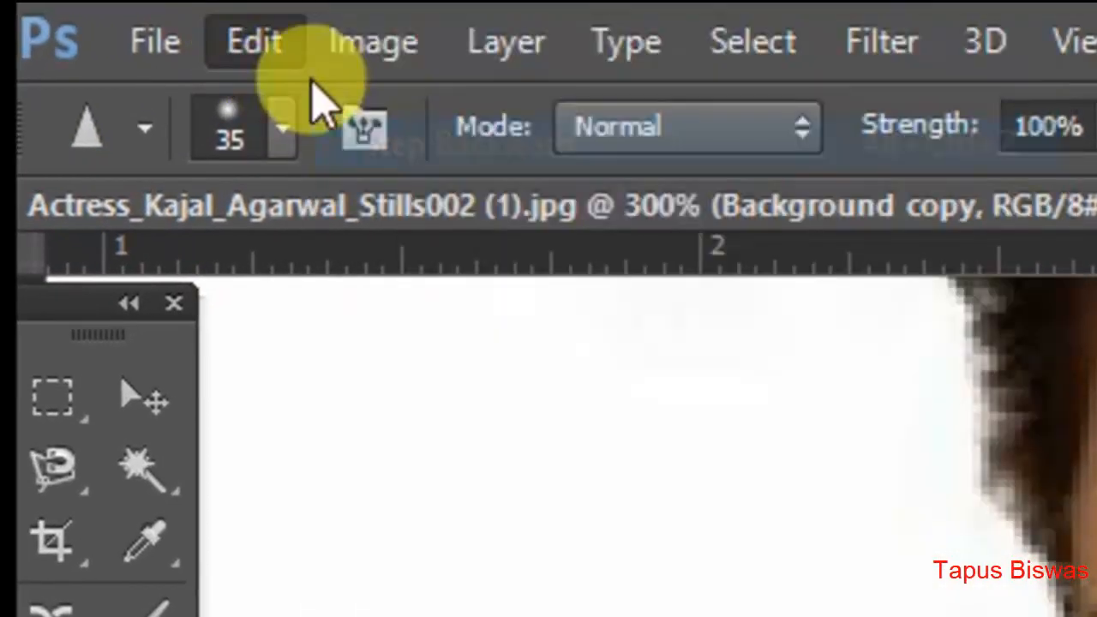
{"action": "left_click", "coordinate": [255, 43]}
{"action": "left_click", "coordinate": [369, 142]}
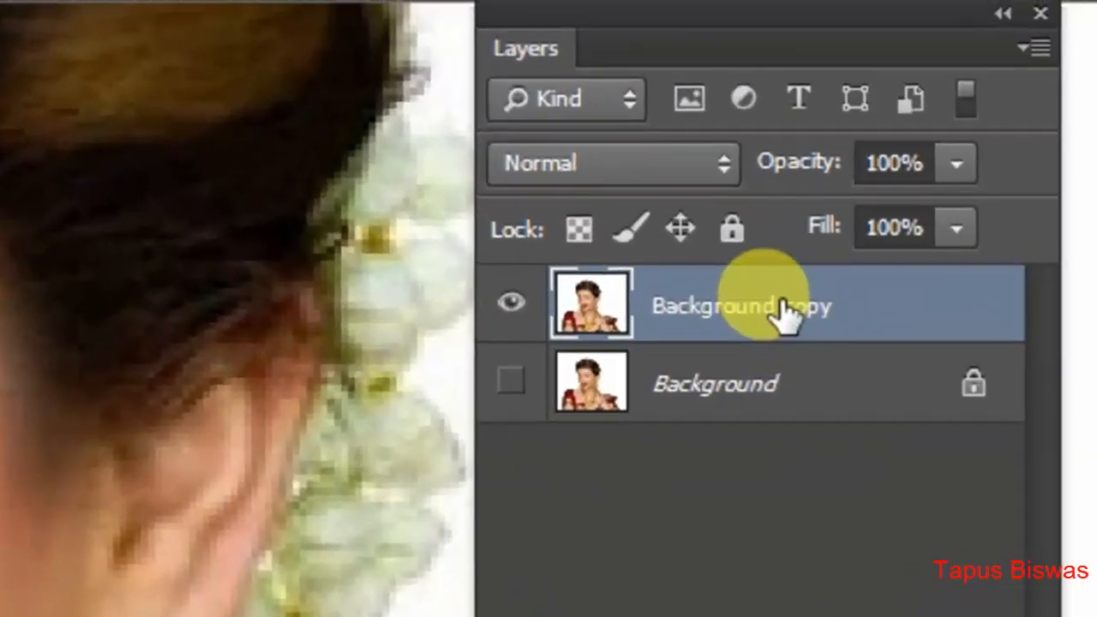
- Delete the sharpened Background copy layer
{"action": "right_click", "coordinate": [783, 311]}
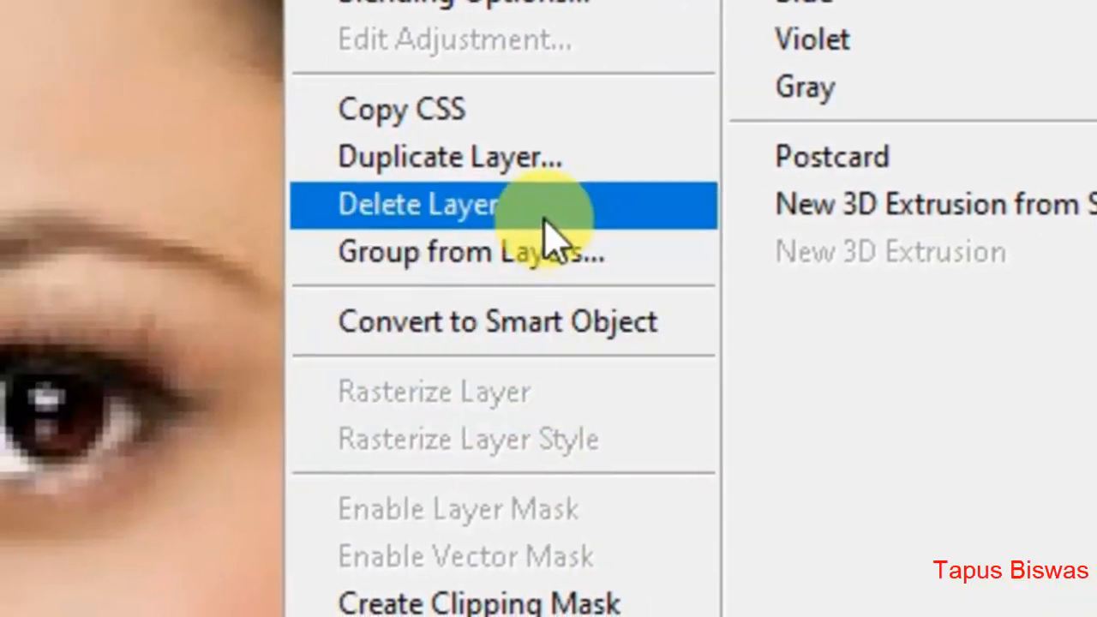
{"action": "left_click", "coordinate": [215, 236]}
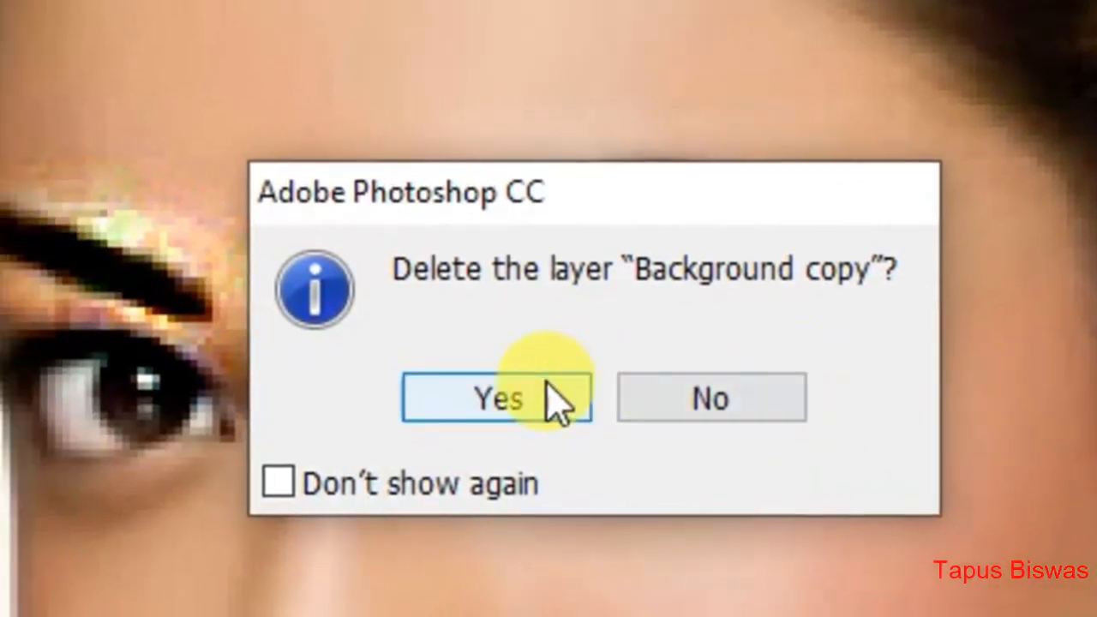
{"action": "left_click", "coordinate": [556, 403]}
- Duplicate the Background layer again and choose the Sharpen Tool for working on the fresh copy
{"action": "right_click", "coordinate": [580, 288]}
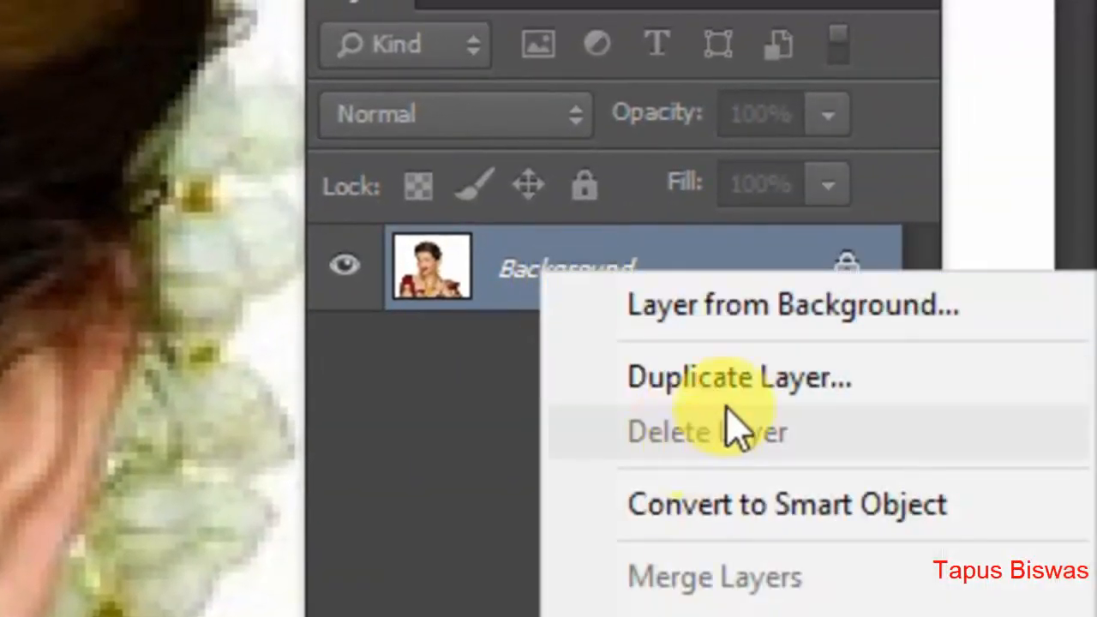
{"action": "left_click", "coordinate": [744, 382]}
{"action": "left_click", "coordinate": [857, 241]}
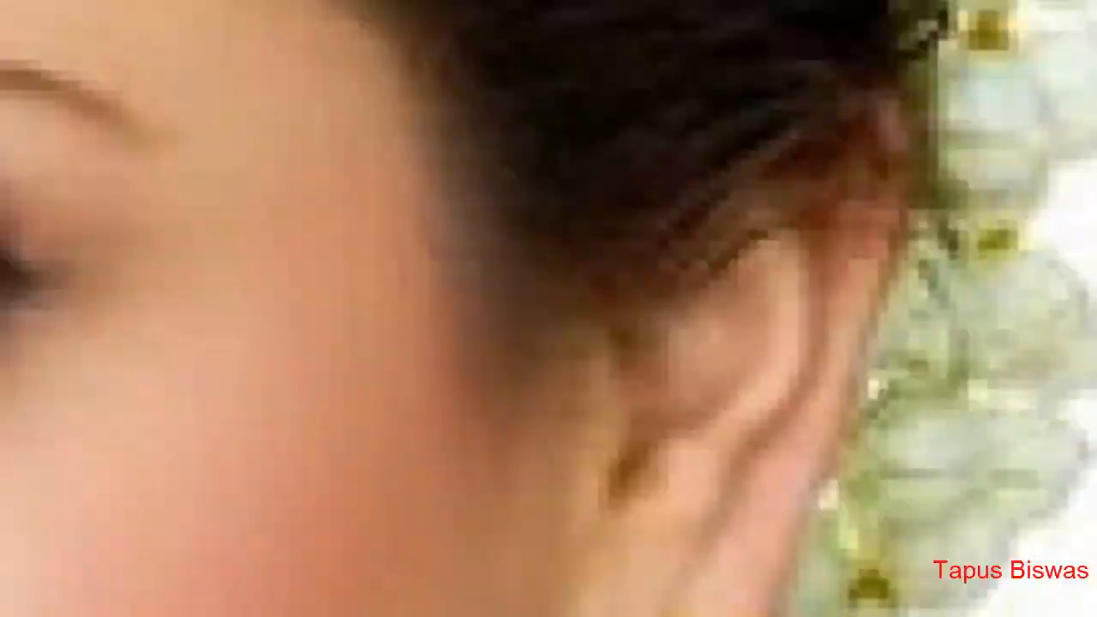
{"action": "right_click", "coordinate": [83, 214]}
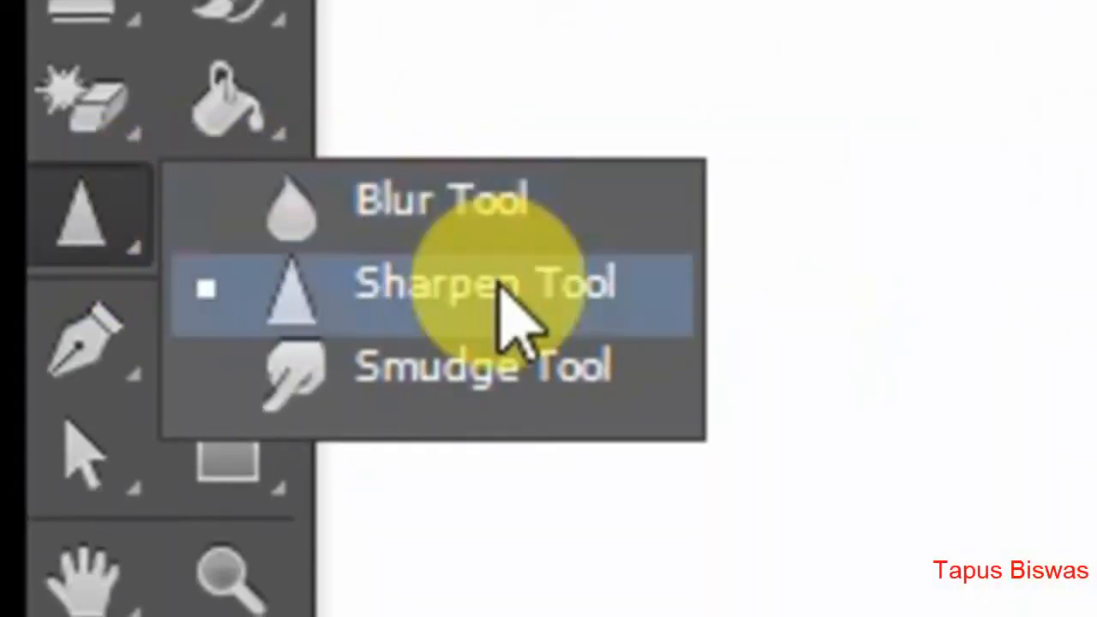
{"action": "left_click", "coordinate": [500, 287]}
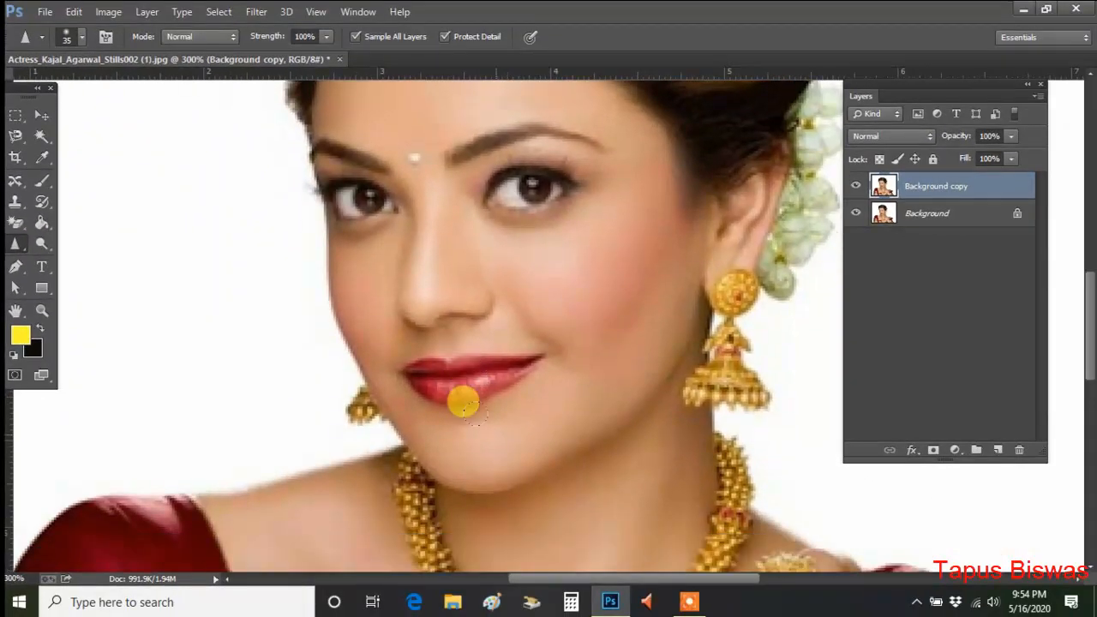
- Examine the earring, necklace, pendant and eyes on the fresh copy in close-up
{"action": "scroll", "coordinate": [674, 334], "scroll_direction": "down", "scroll_amount": 2}
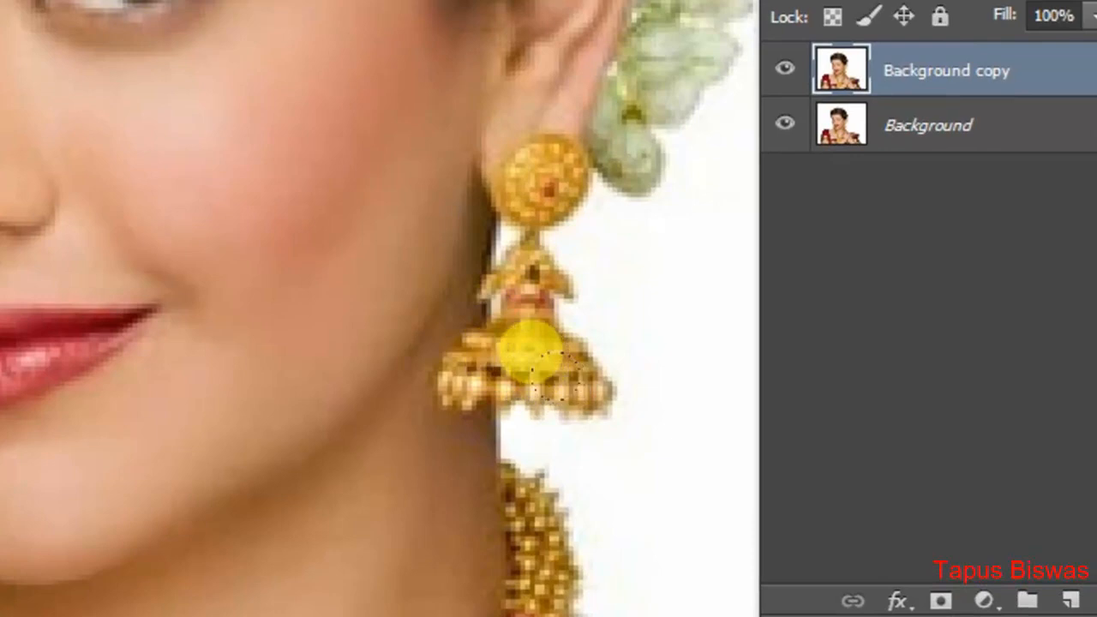
{"action": "scroll", "coordinate": [484, 451], "scroll_direction": "down", "scroll_amount": 5}
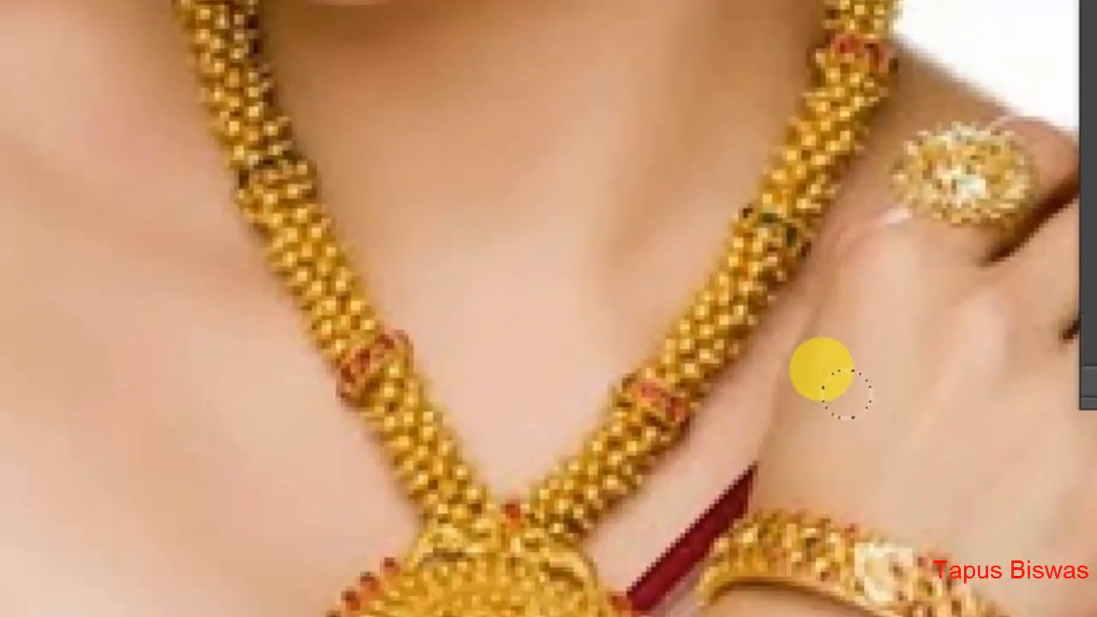
{"action": "scroll", "coordinate": [822, 368], "scroll_direction": "down", "scroll_amount": 5}
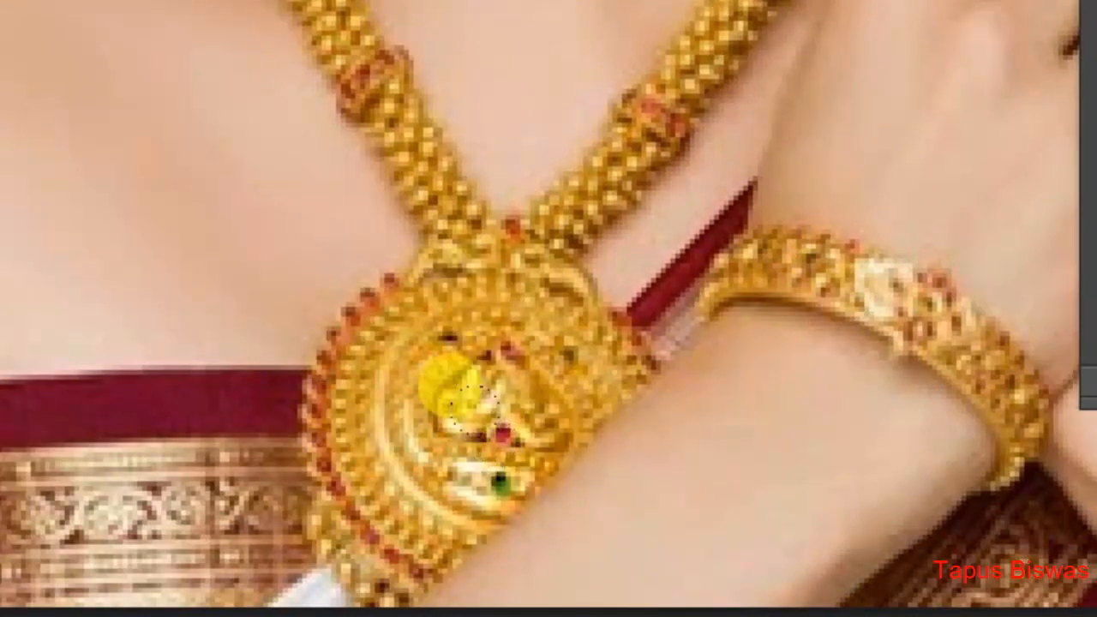
{"action": "scroll", "coordinate": [420, 343], "scroll_direction": "up", "scroll_amount": 3}
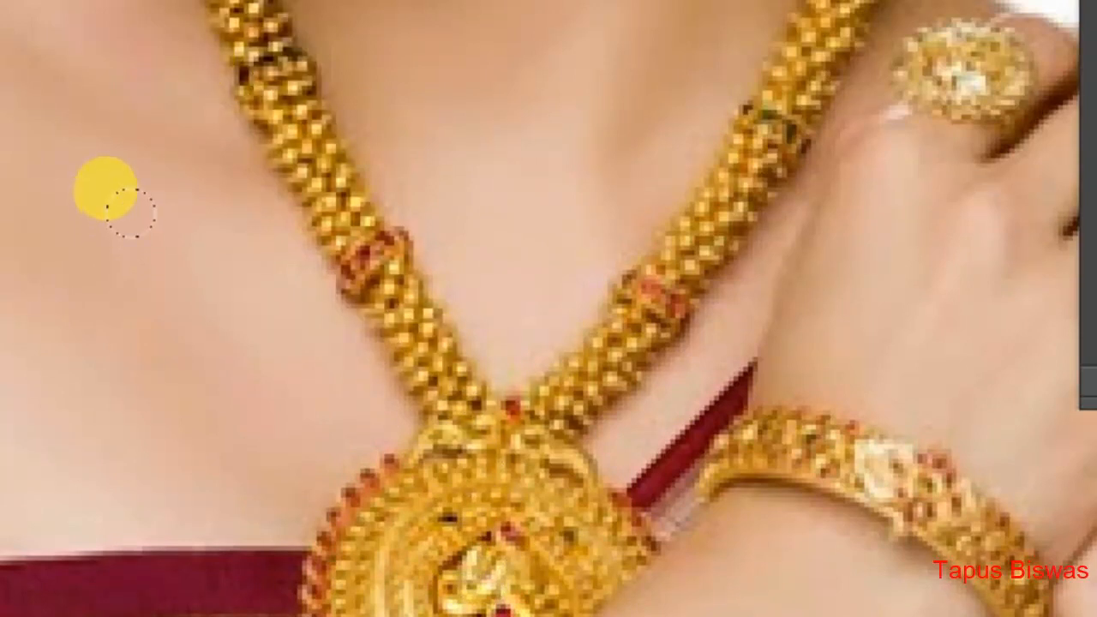
{"action": "scroll", "coordinate": [306, 228], "scroll_direction": "up", "scroll_amount": 7}
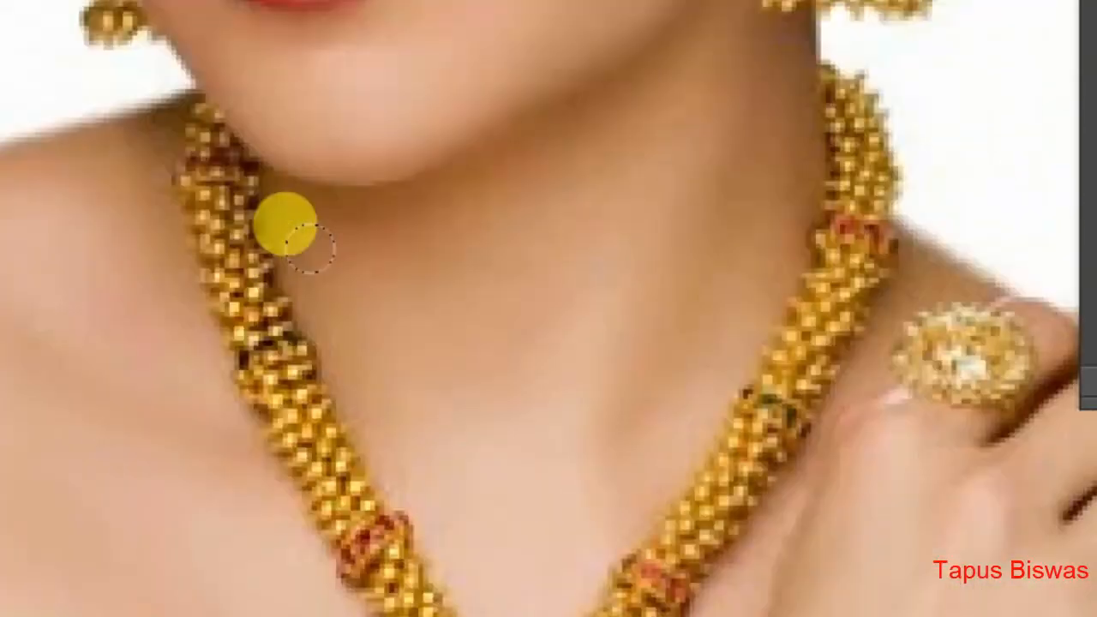
{"action": "scroll", "coordinate": [307, 248], "scroll_direction": "up", "scroll_amount": 6}
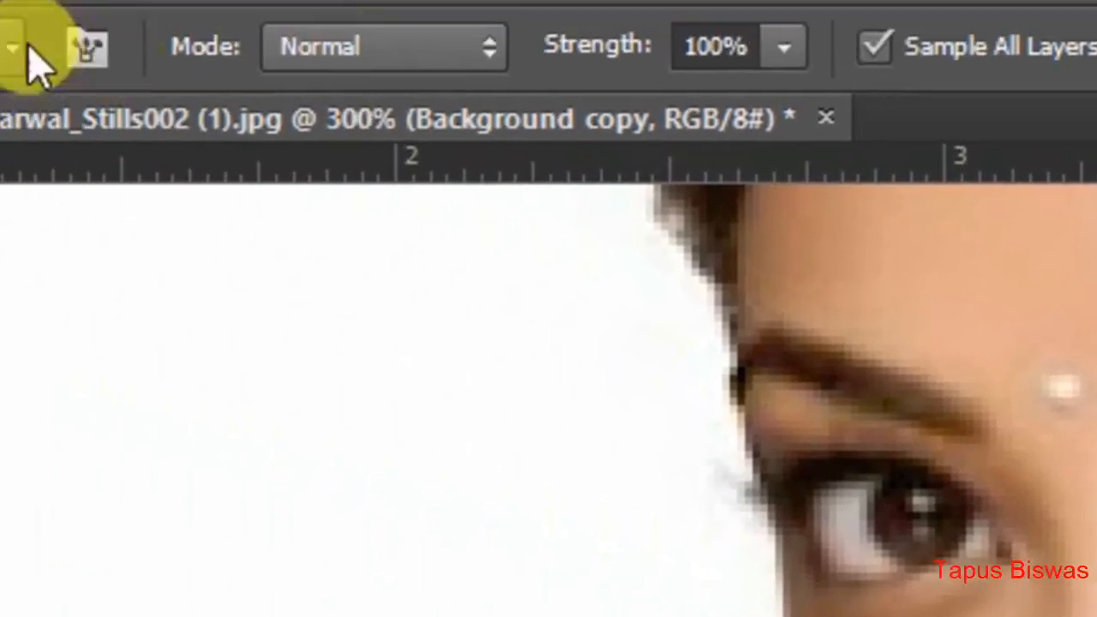
- Open 9.jpg from the Project Photo folder inside Tuturial Photoshop and enlarge the view on the face
{"action": "left_click", "coordinate": [146, 39]}
{"action": "left_click", "coordinate": [209, 155]}
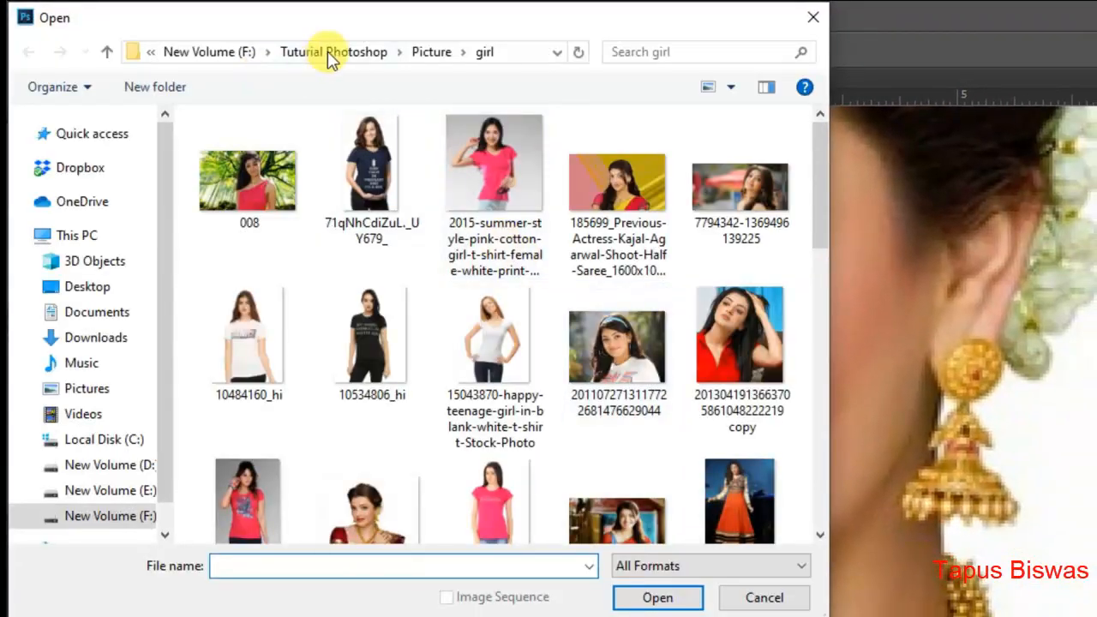
{"action": "left_click", "coordinate": [335, 52]}
{"action": "double_click", "coordinate": [287, 259]}
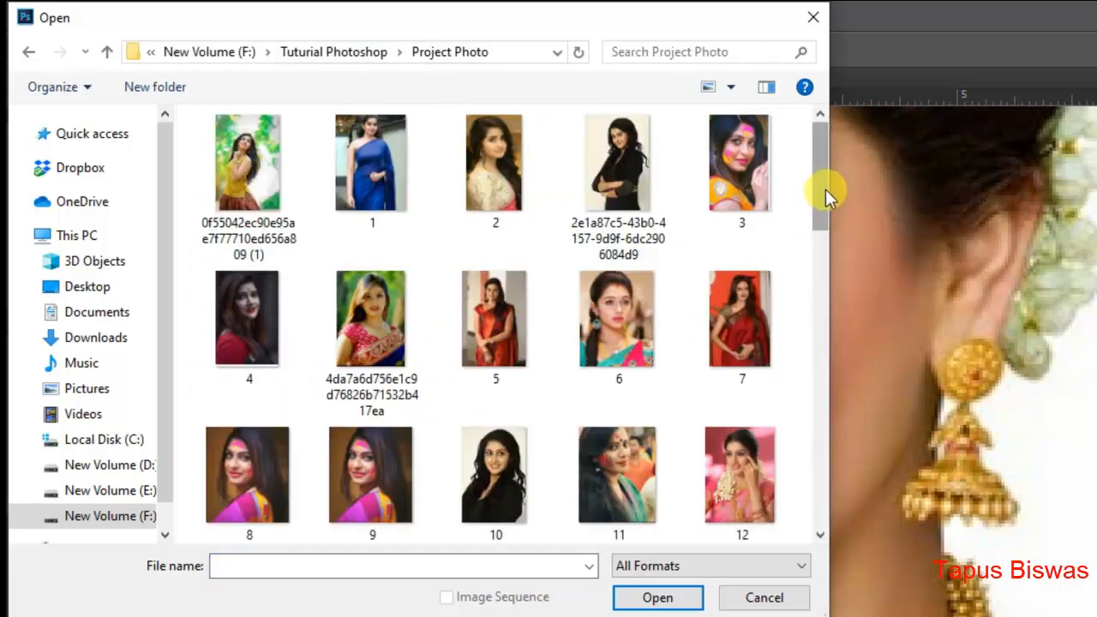
{"action": "double_click", "coordinate": [373, 468]}
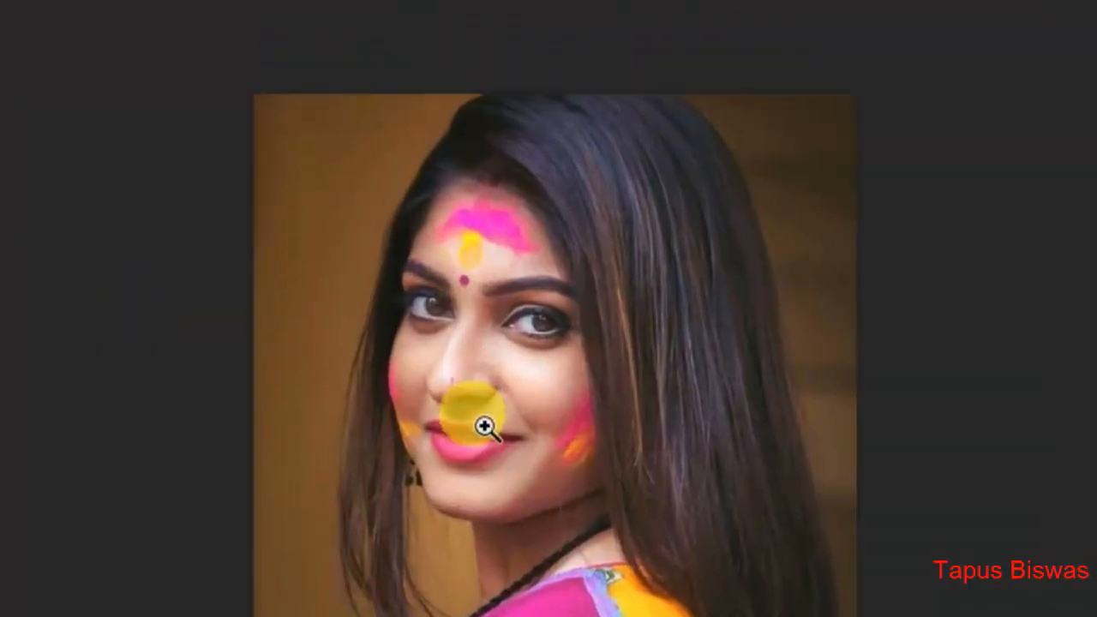
{"action": "left_click", "coordinate": [469, 304]}
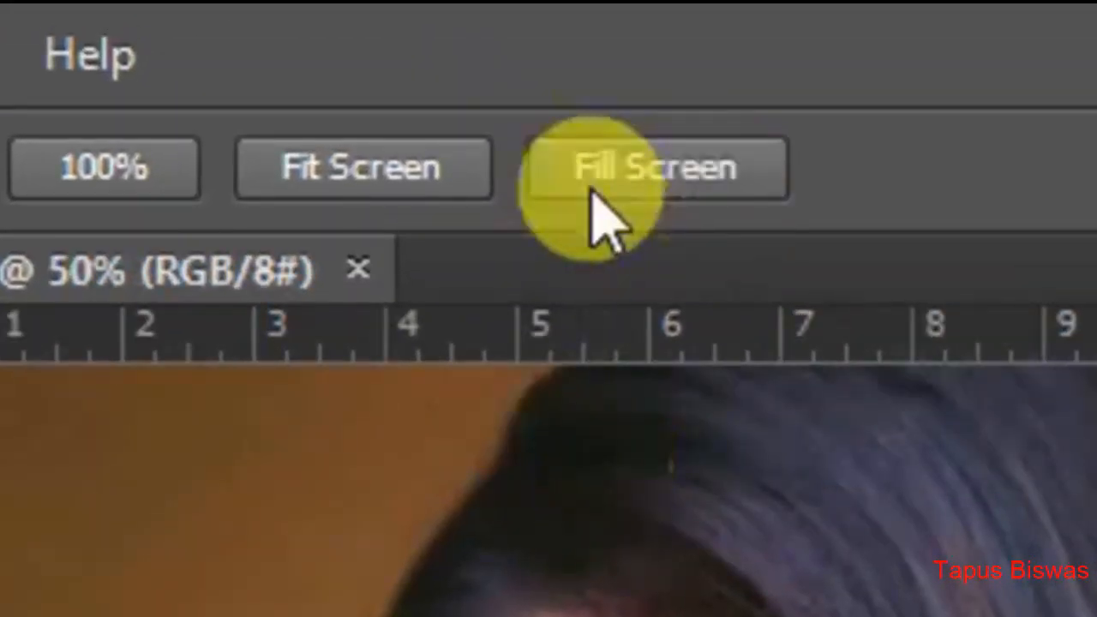
{"action": "left_click", "coordinate": [592, 191]}
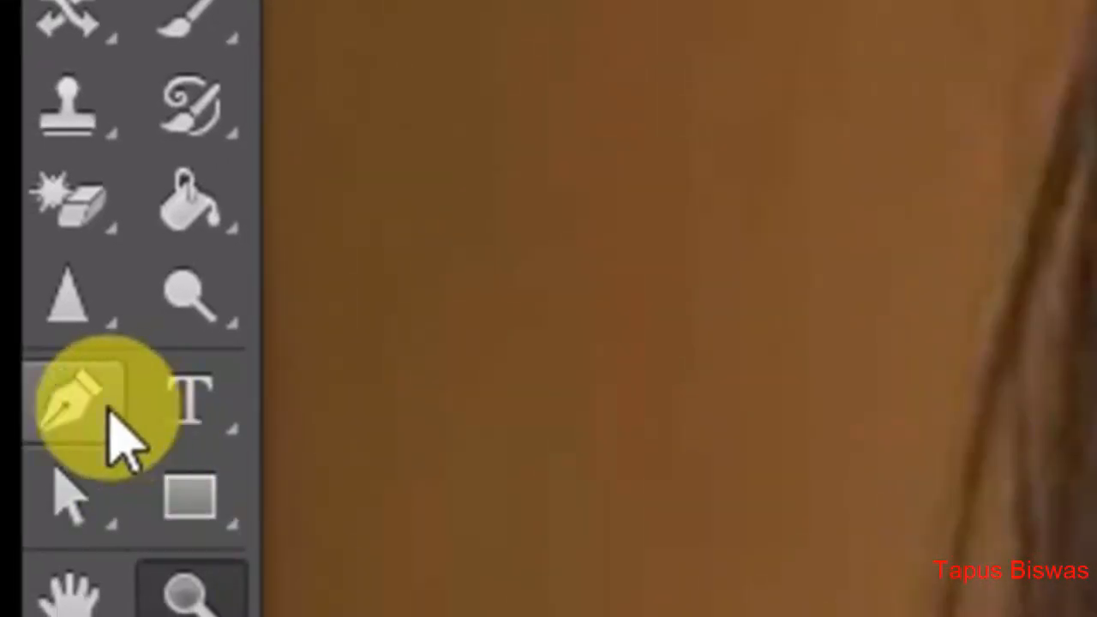
- Choose the Sharpen Tool and set up a hard round brush of 128 px with 100% hardness
{"action": "left_click", "coordinate": [76, 291]}
{"action": "left_click", "coordinate": [355, 360]}
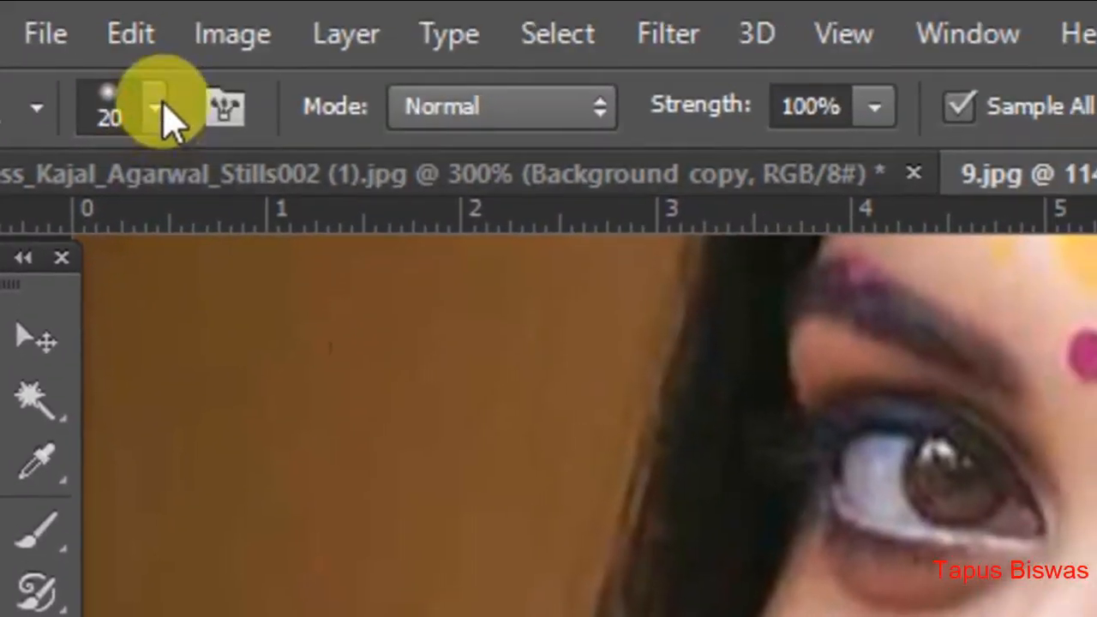
{"action": "left_click", "coordinate": [159, 114]}
{"action": "left_click", "coordinate": [221, 542]}
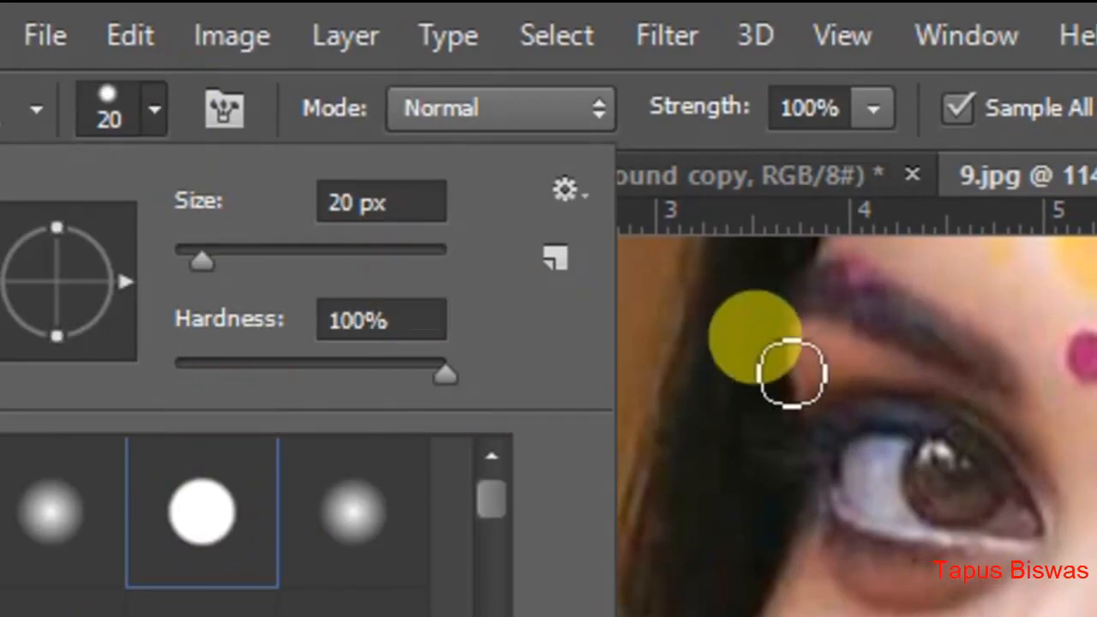
{"action": "left_click_drag", "start_coordinate": [201, 260], "coordinate": [331, 260]}
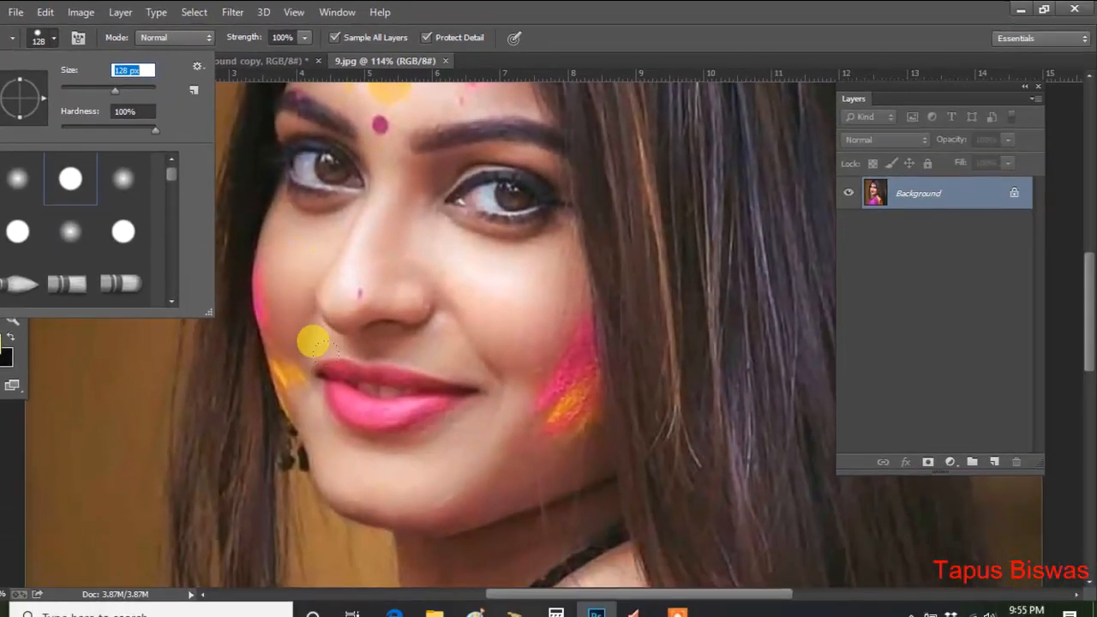
{"action": "left_click", "coordinate": [308, 339]}
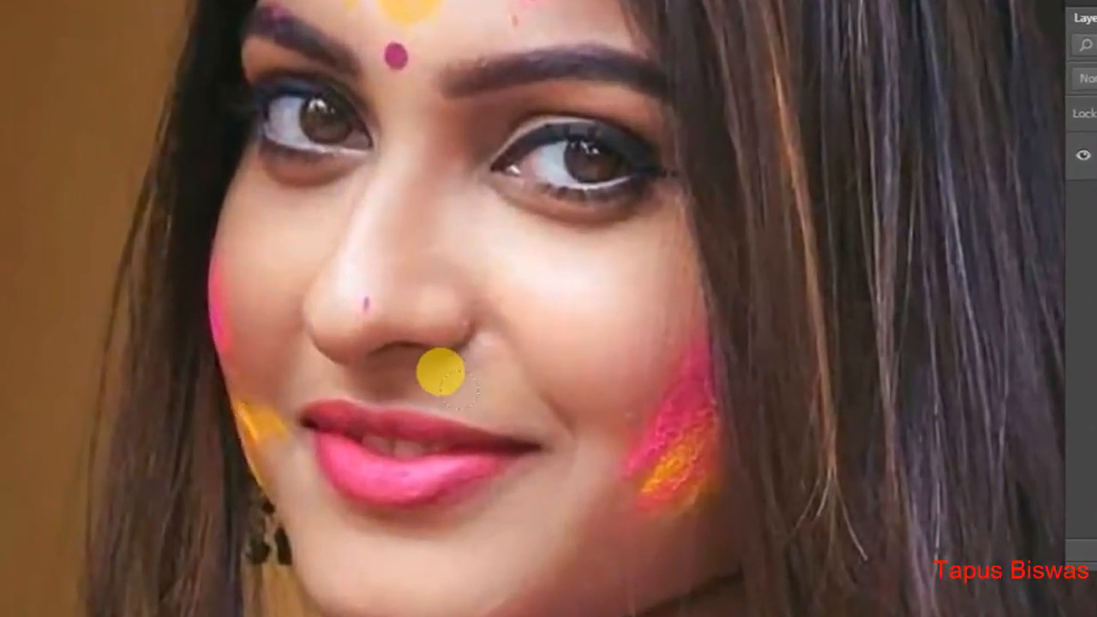
- Sharpen both eyes and the lips of the woman's face at 100% strength, directly on the Background layer
{"action": "left_click_drag", "start_coordinate": [364, 142], "coordinate": [273, 136]}
{"action": "left_click_drag", "start_coordinate": [507, 163], "coordinate": [647, 167]}
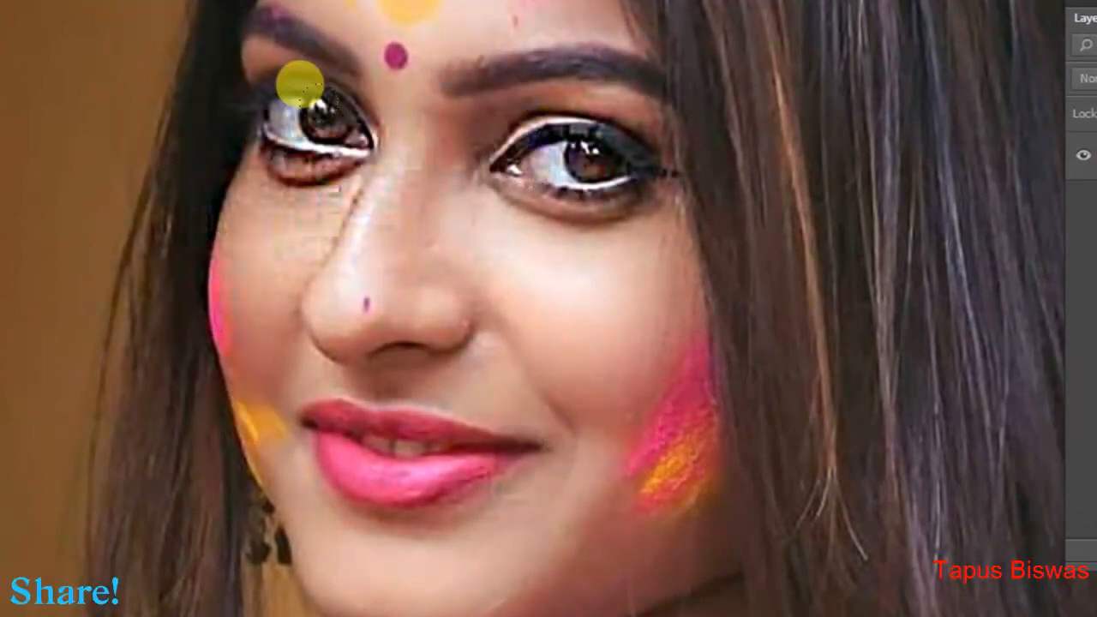
{"action": "scroll", "coordinate": [424, 345], "scroll_direction": "up", "scroll_amount": 5}
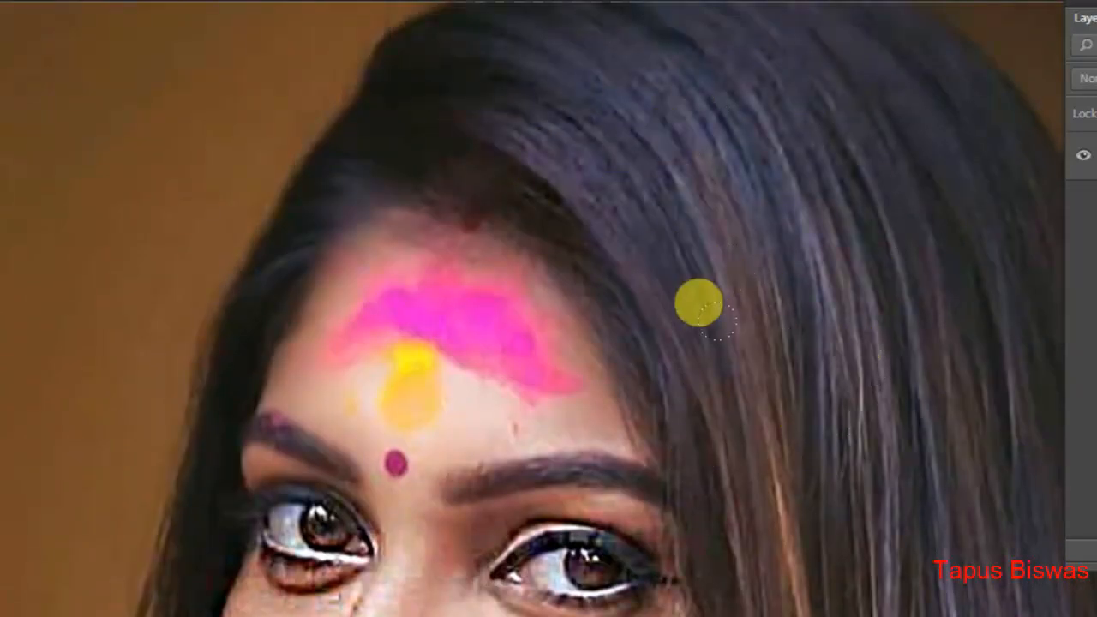
{"action": "scroll", "coordinate": [641, 328], "scroll_direction": "down", "scroll_amount": 6}
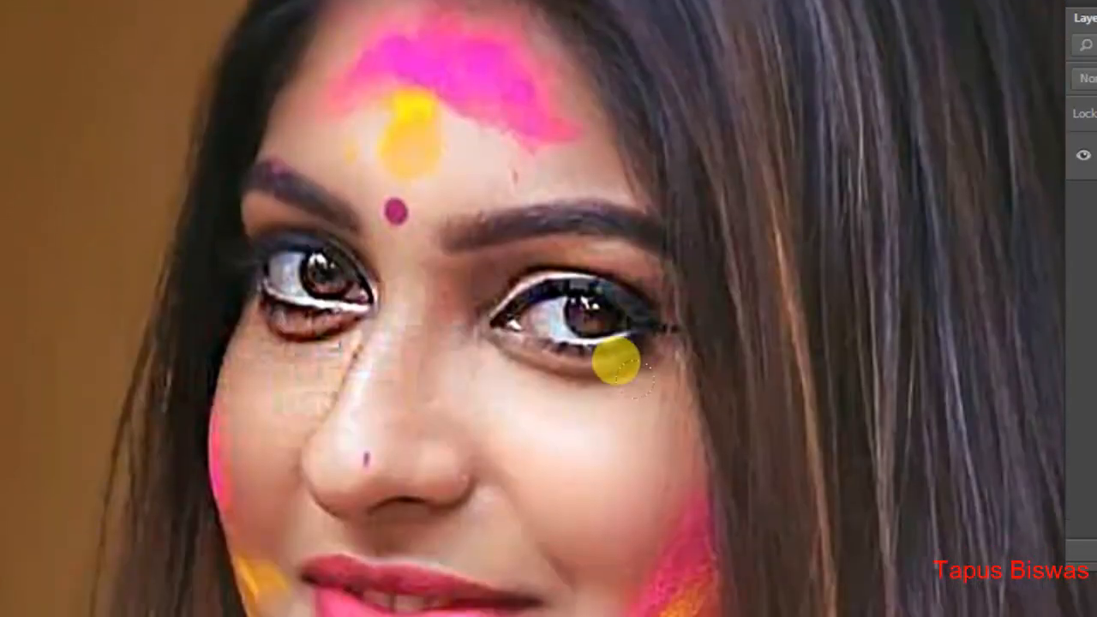
{"action": "scroll", "coordinate": [607, 369], "scroll_direction": "down", "scroll_amount": 5}
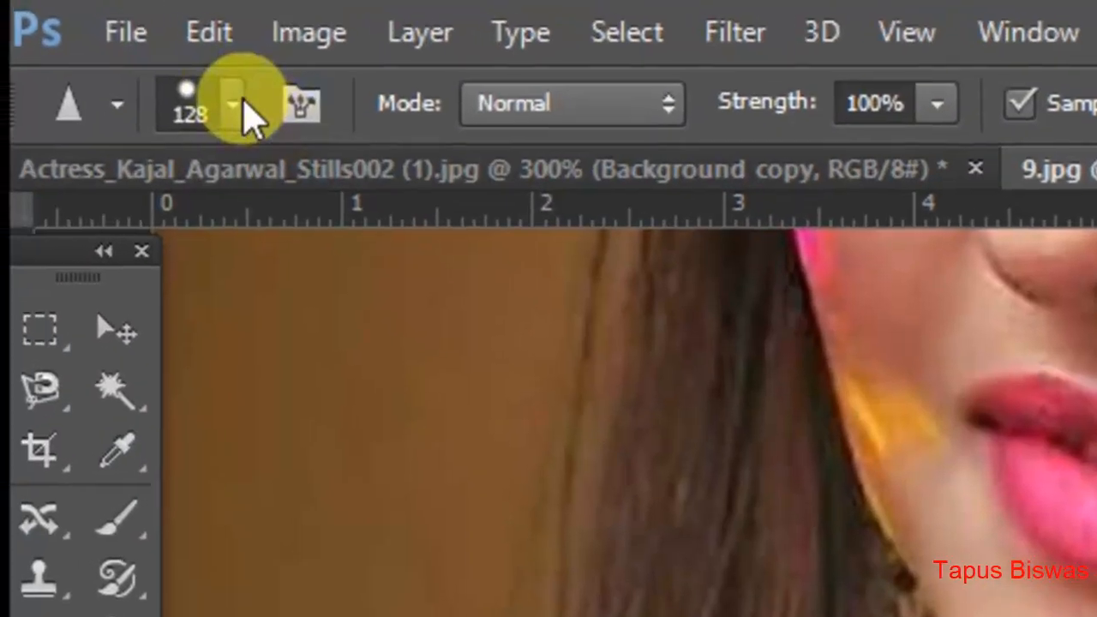
- Close both open photos, discarding the changes in each
{"action": "left_click", "coordinate": [125, 35]}
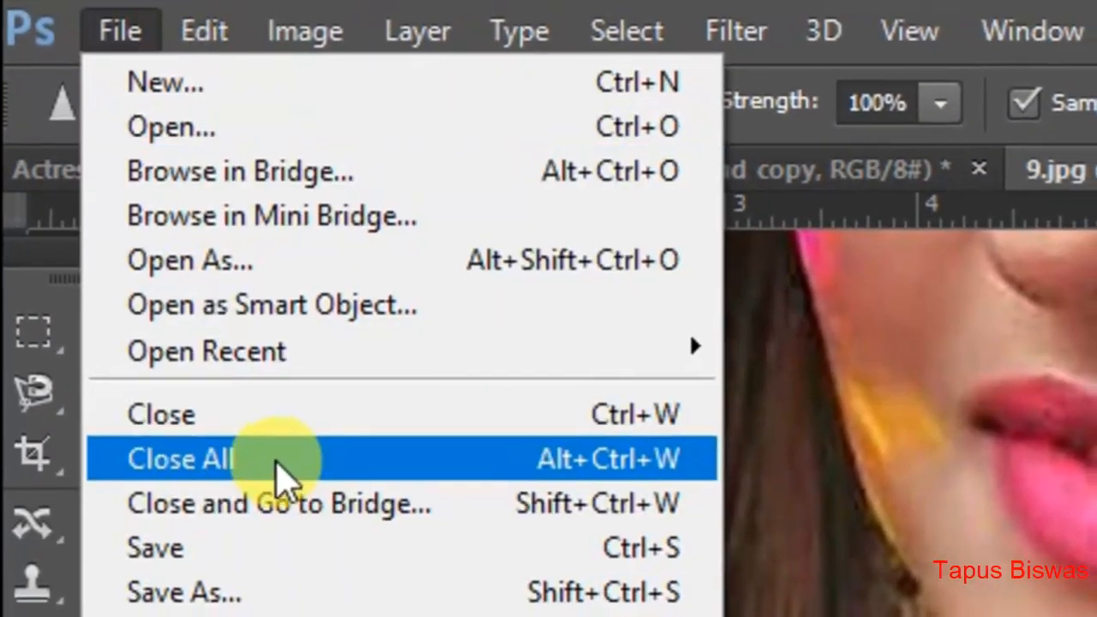
{"action": "left_click", "coordinate": [277, 461]}
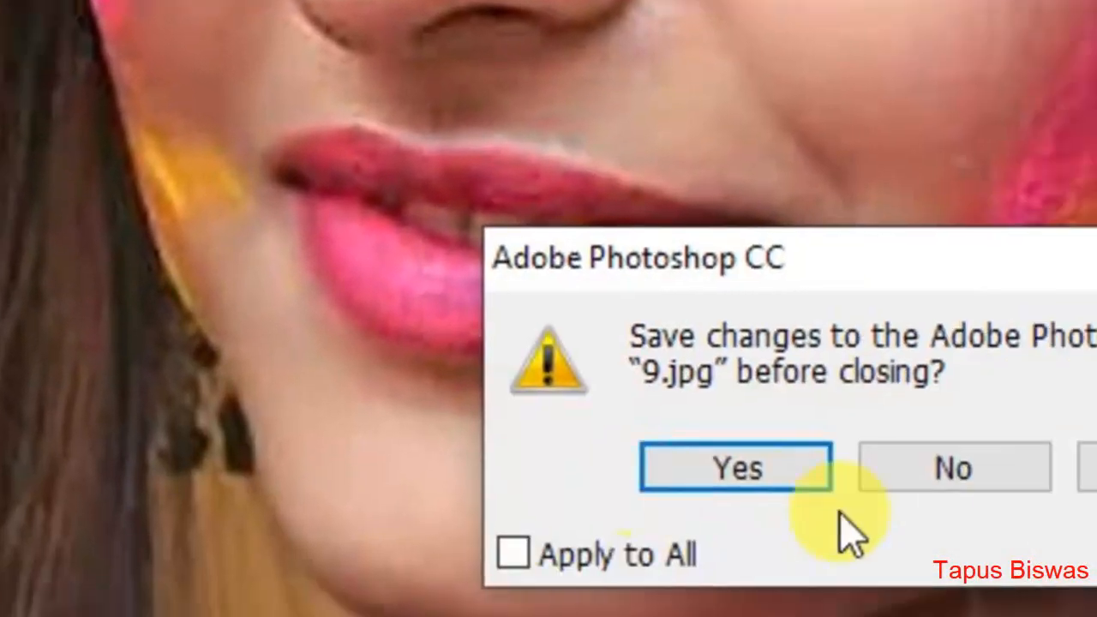
{"action": "left_click", "coordinate": [950, 466]}
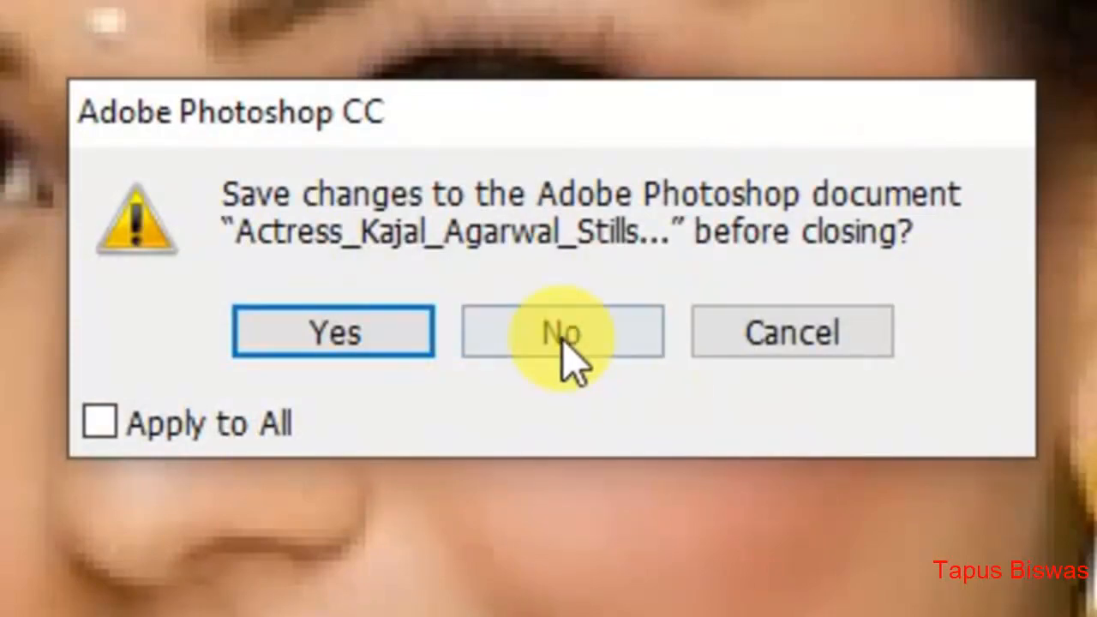
{"action": "left_click", "coordinate": [562, 334]}
- Open 6.jpg from the Project Photo folder and make the photo fill the screen
{"action": "left_click", "coordinate": [150, 41]}
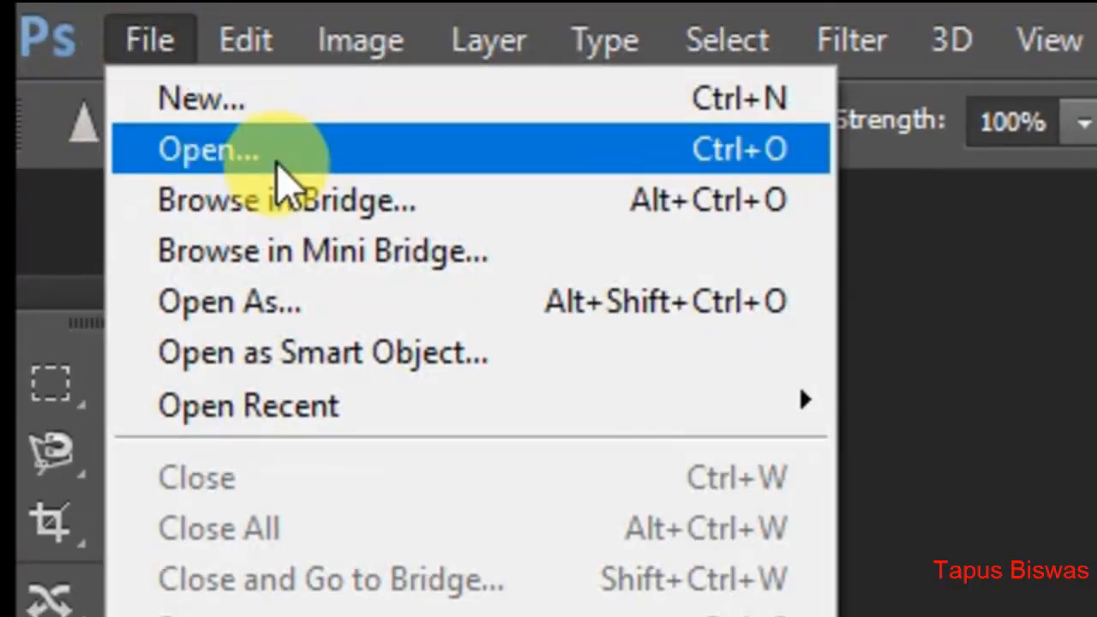
{"action": "left_click", "coordinate": [277, 161]}
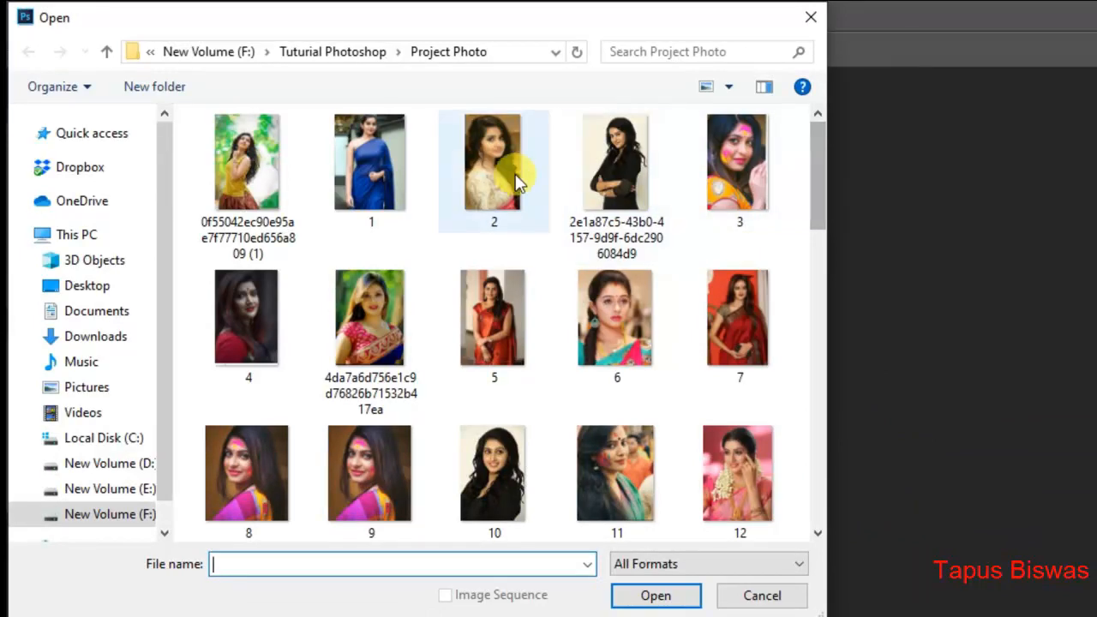
{"action": "double_click", "coordinate": [615, 259]}
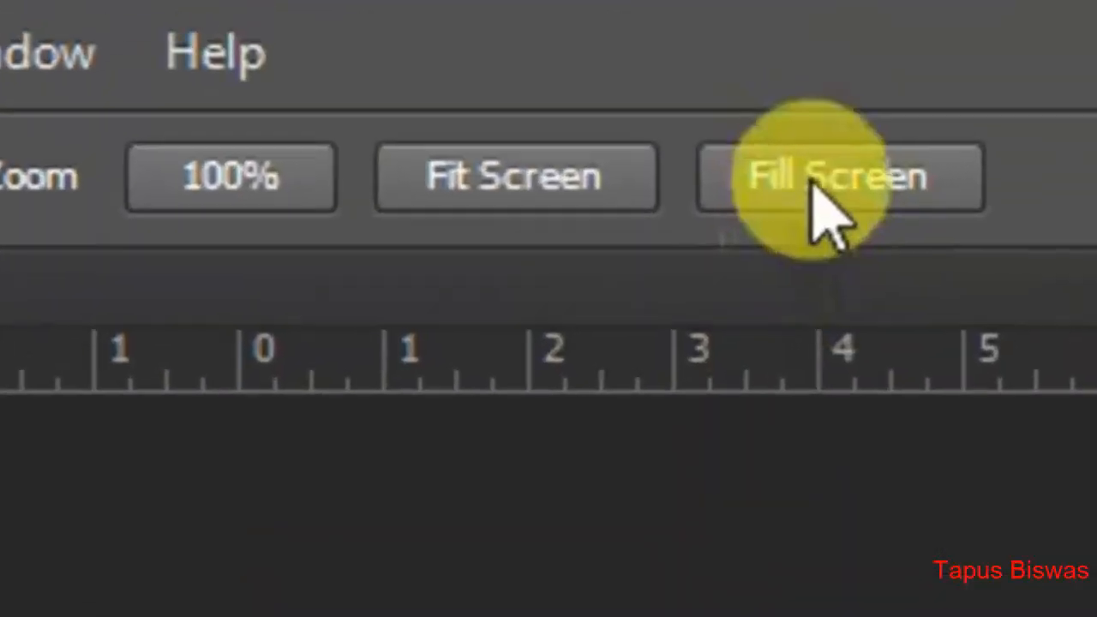
{"action": "left_click", "coordinate": [814, 174]}
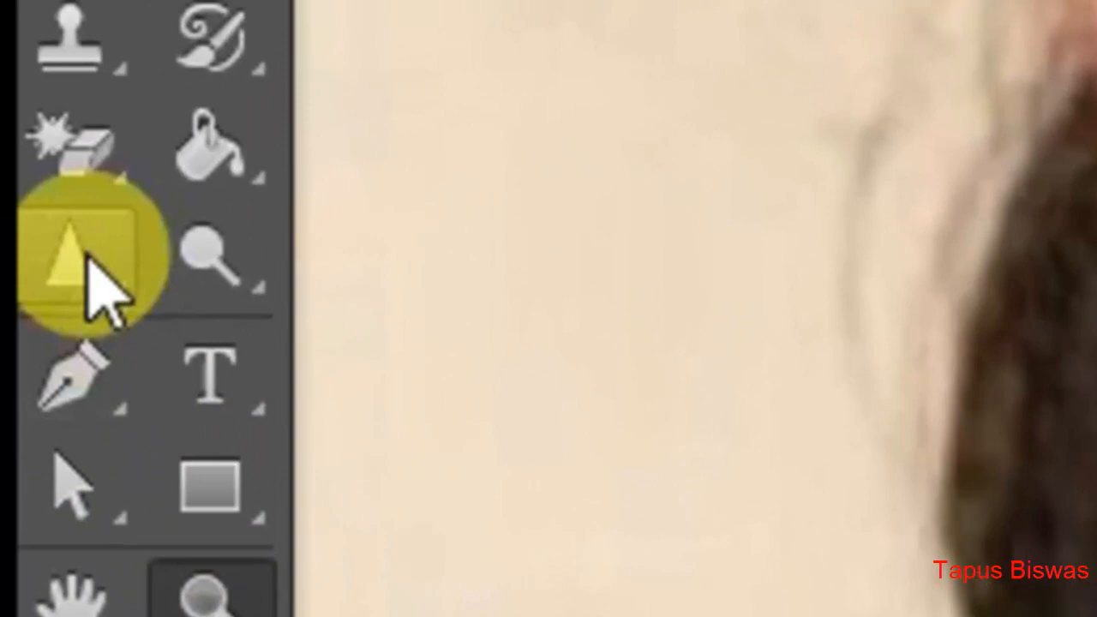
- Choose the Sharpen Tool and set its strength to 54% and its brush size to 54 px
{"action": "right_click", "coordinate": [91, 257]}
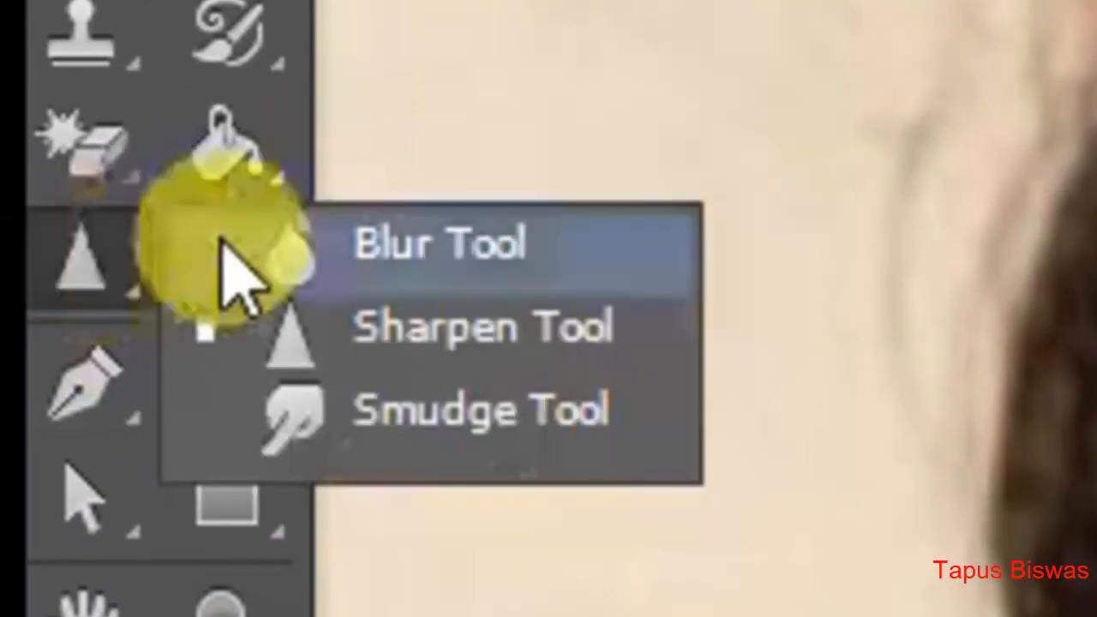
{"action": "left_click", "coordinate": [410, 319]}
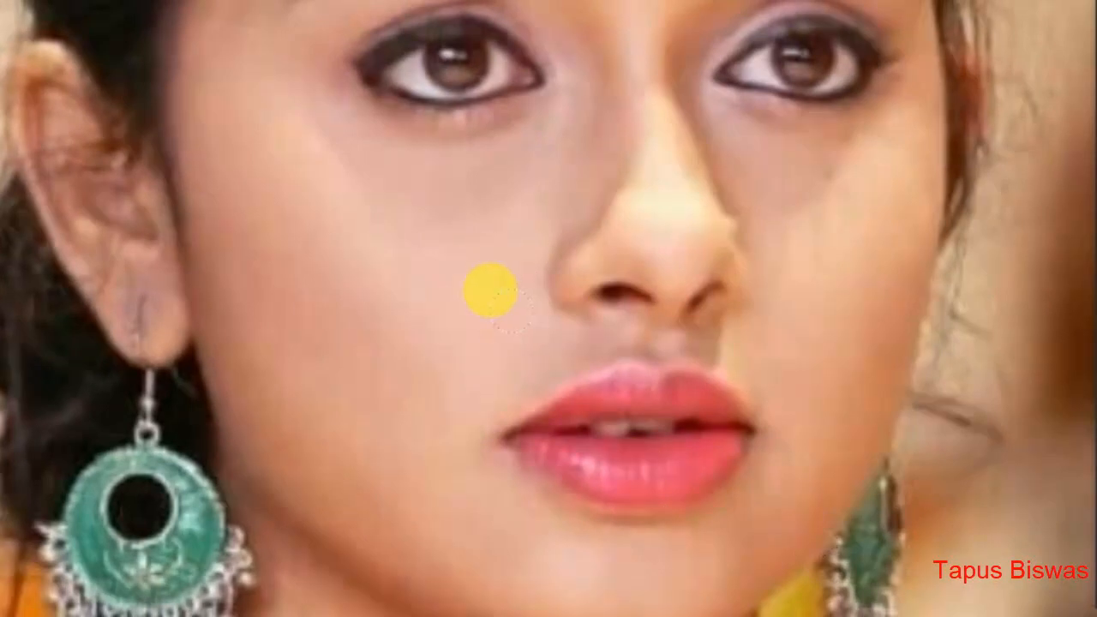
{"action": "scroll", "coordinate": [518, 338], "scroll_direction": "up", "scroll_amount": 5}
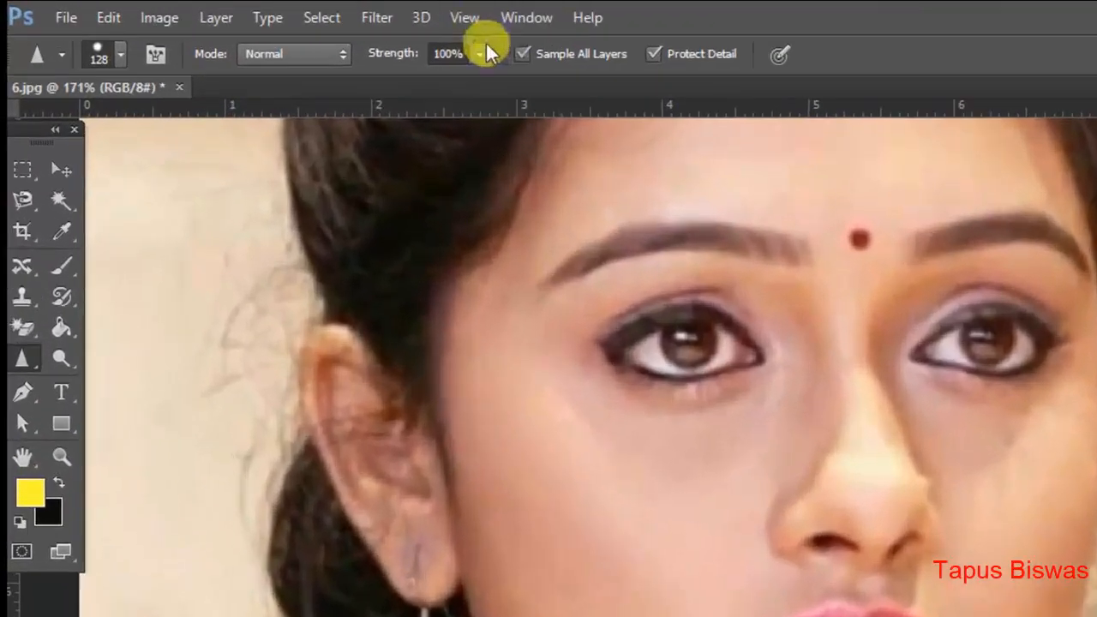
{"action": "left_click", "coordinate": [326, 36]}
{"action": "left_click_drag", "start_coordinate": [325, 51], "coordinate": [288, 56]}
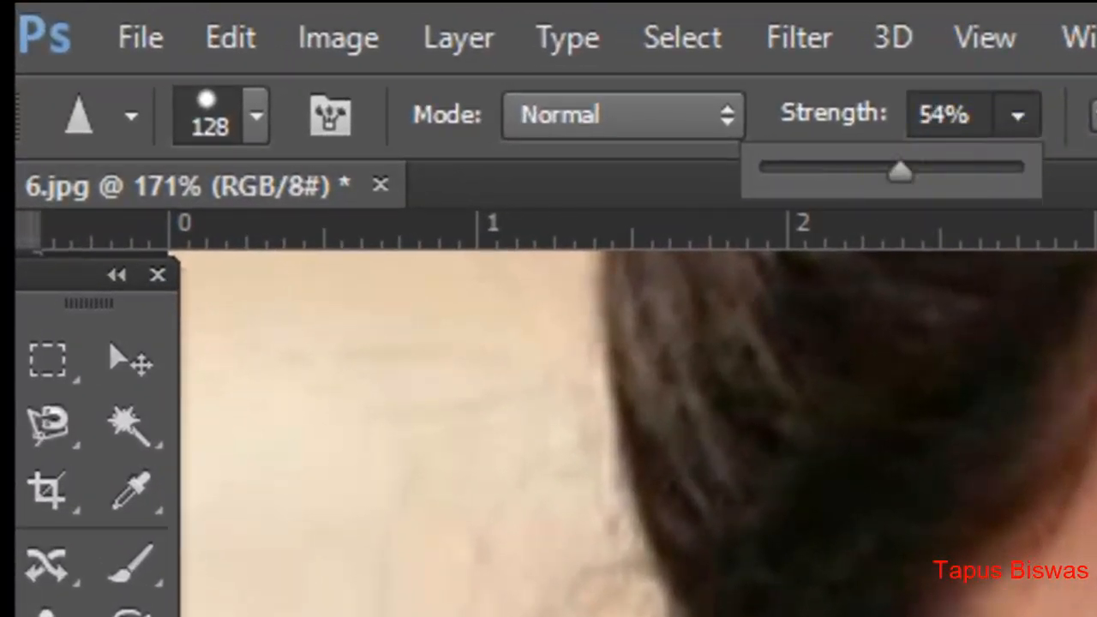
{"action": "left_click", "coordinate": [255, 115]}
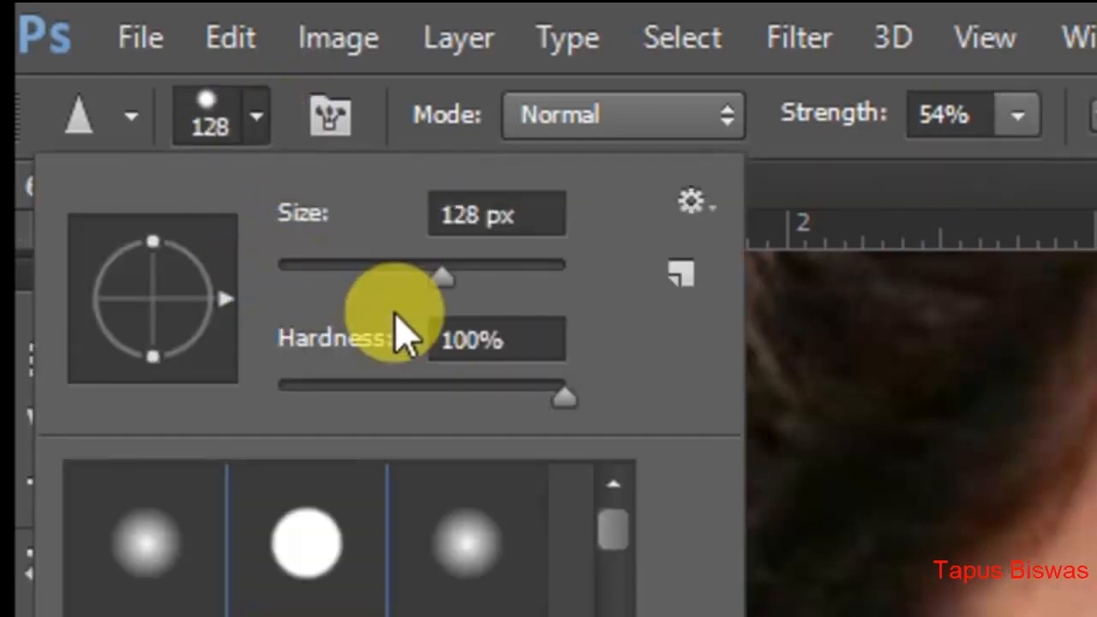
{"action": "left_click_drag", "start_coordinate": [440, 273], "coordinate": [357, 269]}
{"action": "left_click", "coordinate": [1001, 359]}
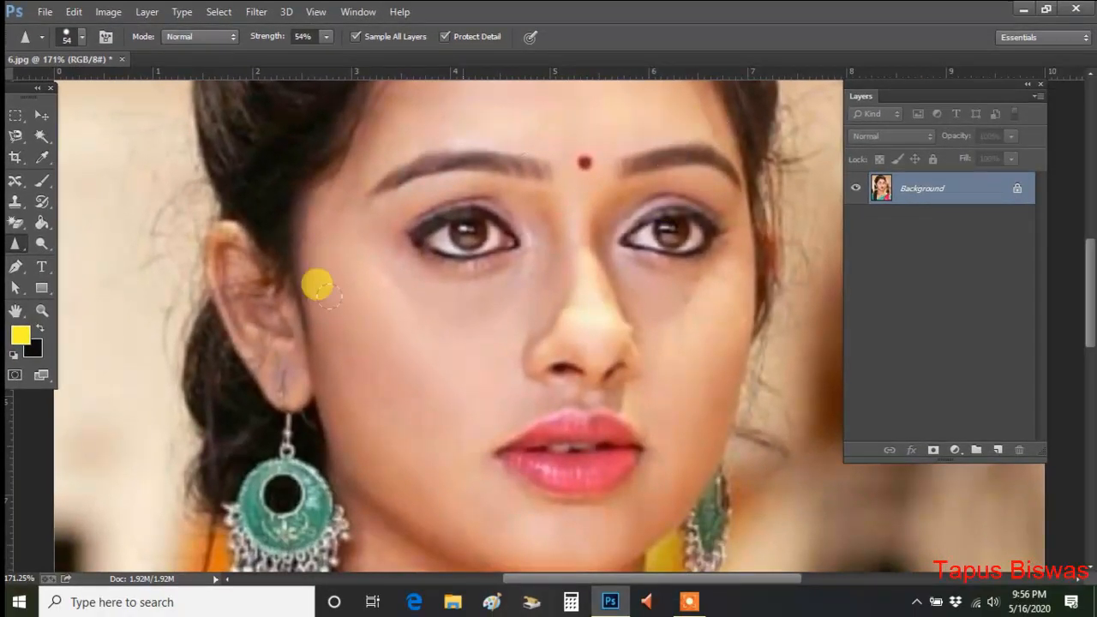
- Sharpen the eyes, lips and both earrings in the portrait, and choose the Sharpen Tool again
{"action": "left_click_drag", "start_coordinate": [329, 297], "coordinate": [529, 459]}
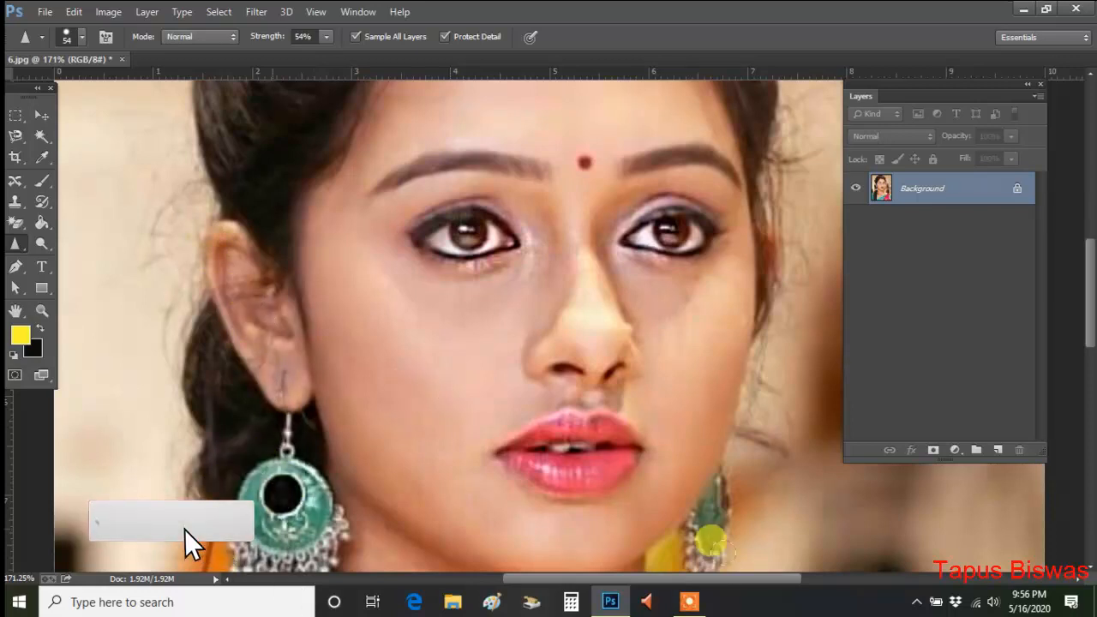
{"action": "scroll", "coordinate": [707, 506], "scroll_direction": "down", "scroll_amount": 2}
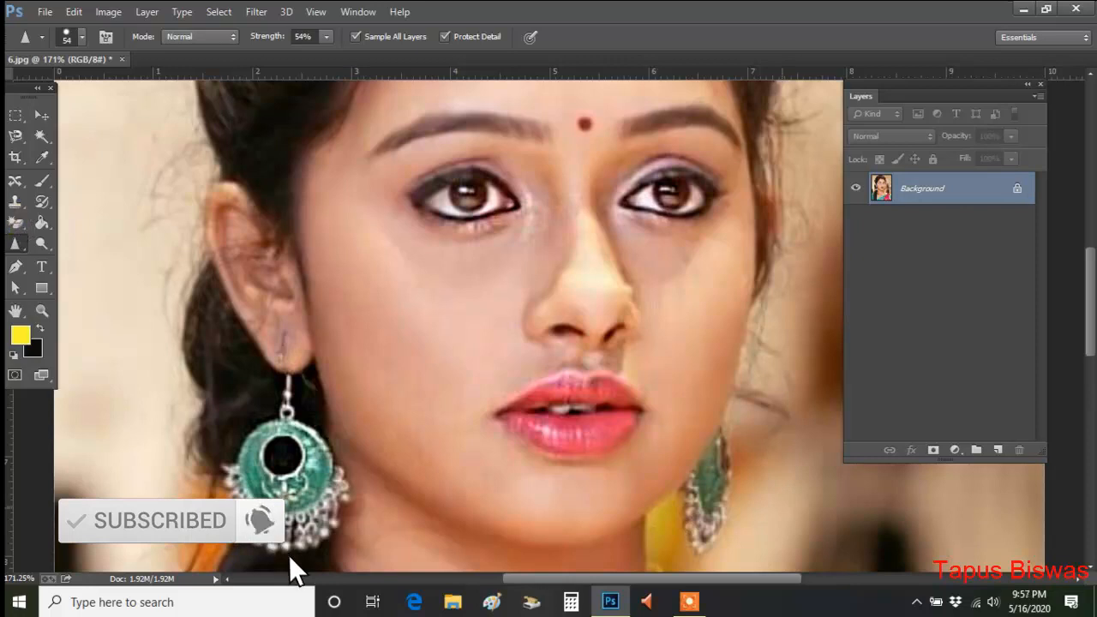
{"action": "left_click", "coordinate": [13, 246]}
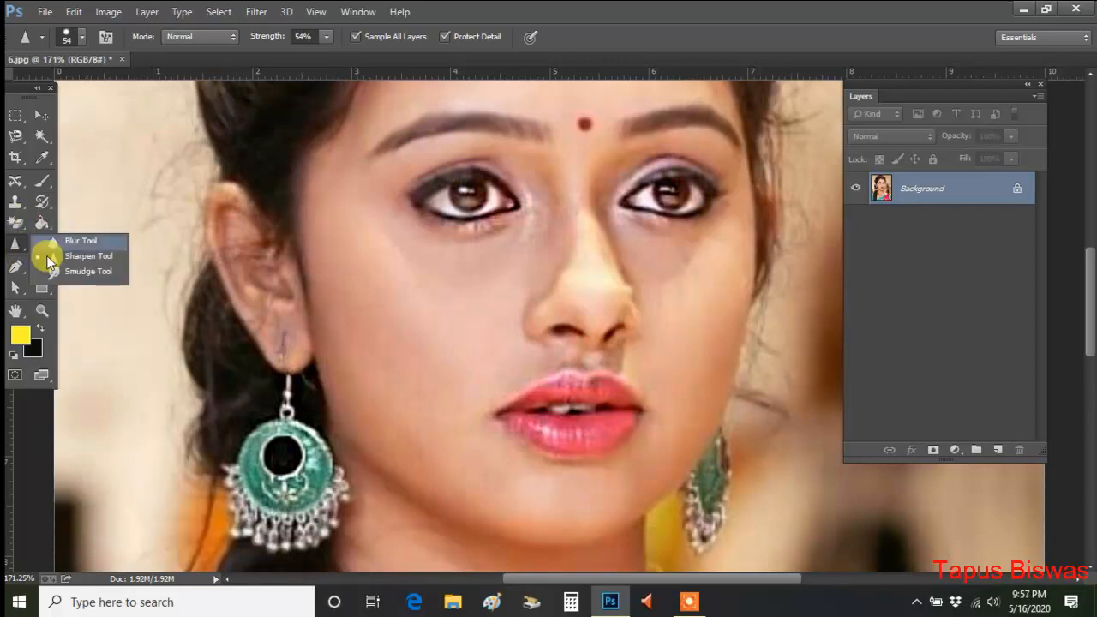
{"action": "left_click", "coordinate": [75, 258]}
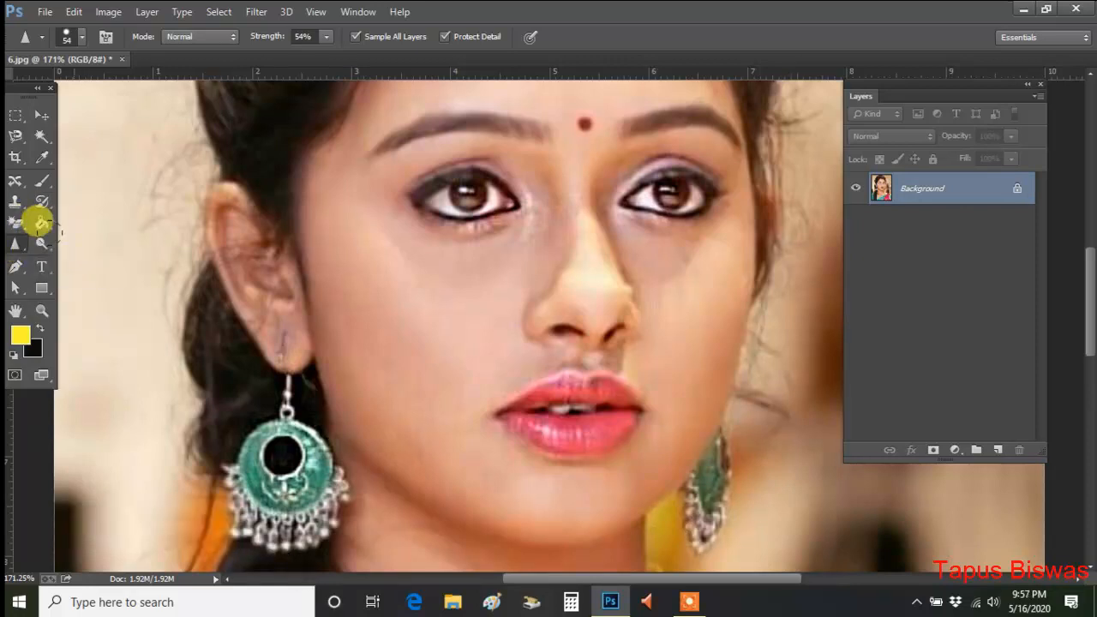